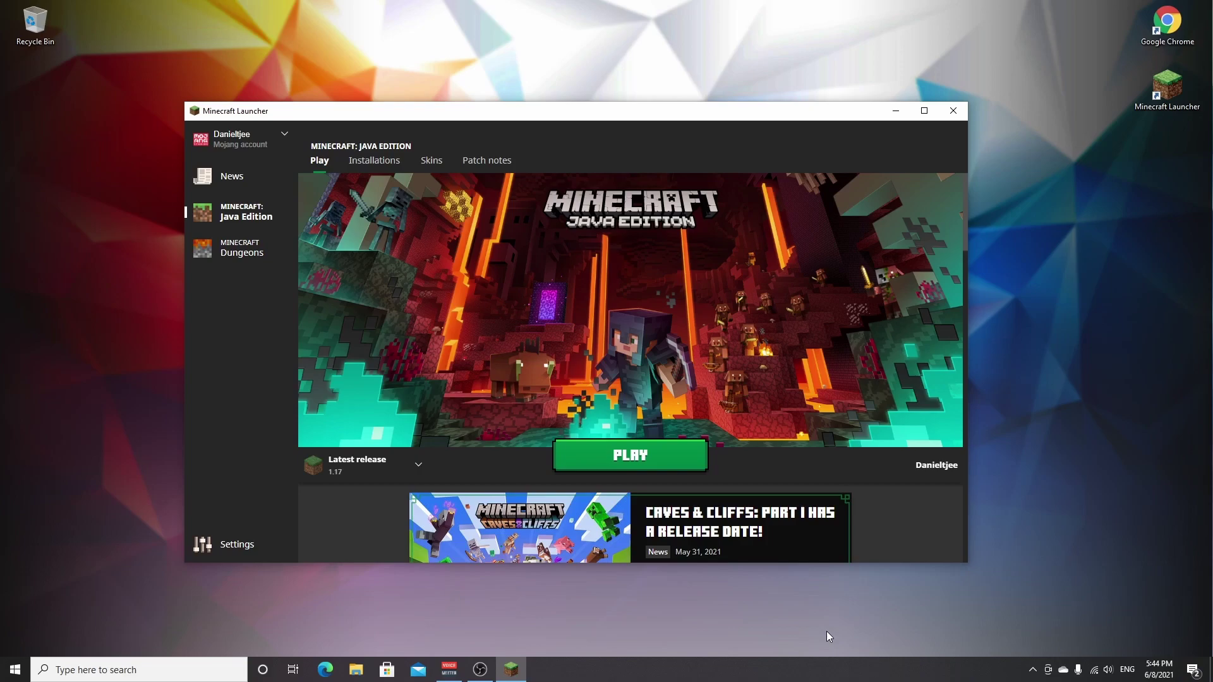
# - Restart the Minecraft Launcher and select Latest release 1.17 as the version to play
pyautogui.click(952, 112)
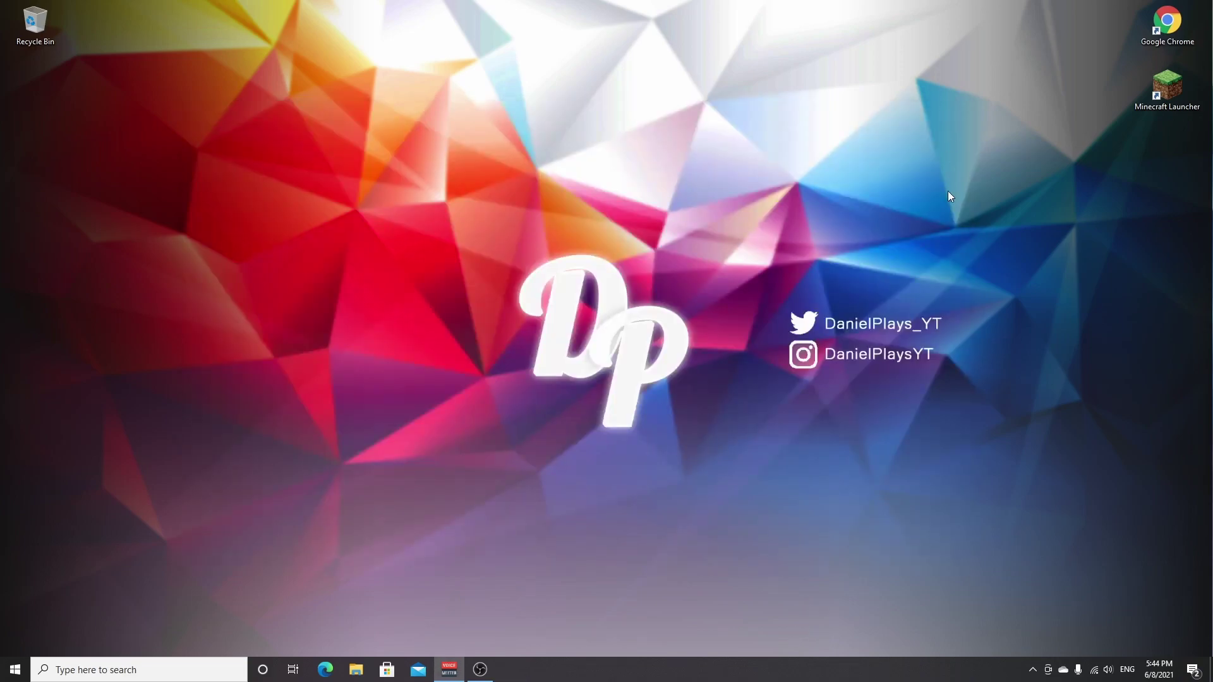
pyautogui.doubleClick(1168, 92)
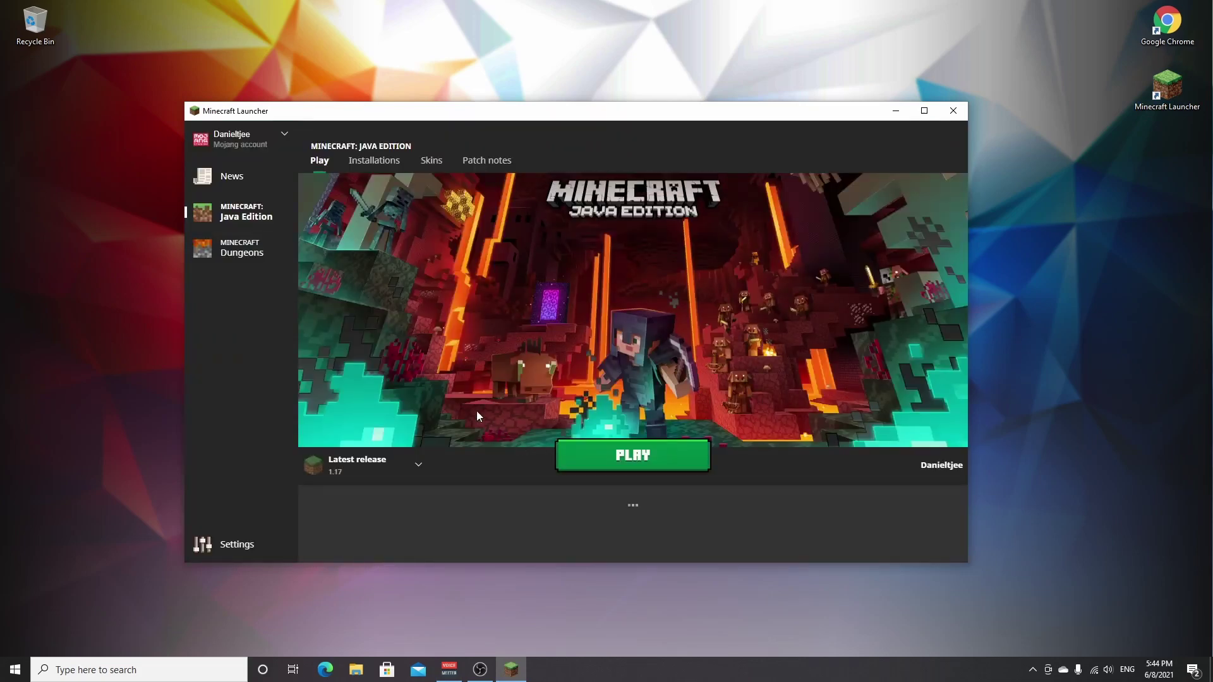
pyautogui.click(403, 467)
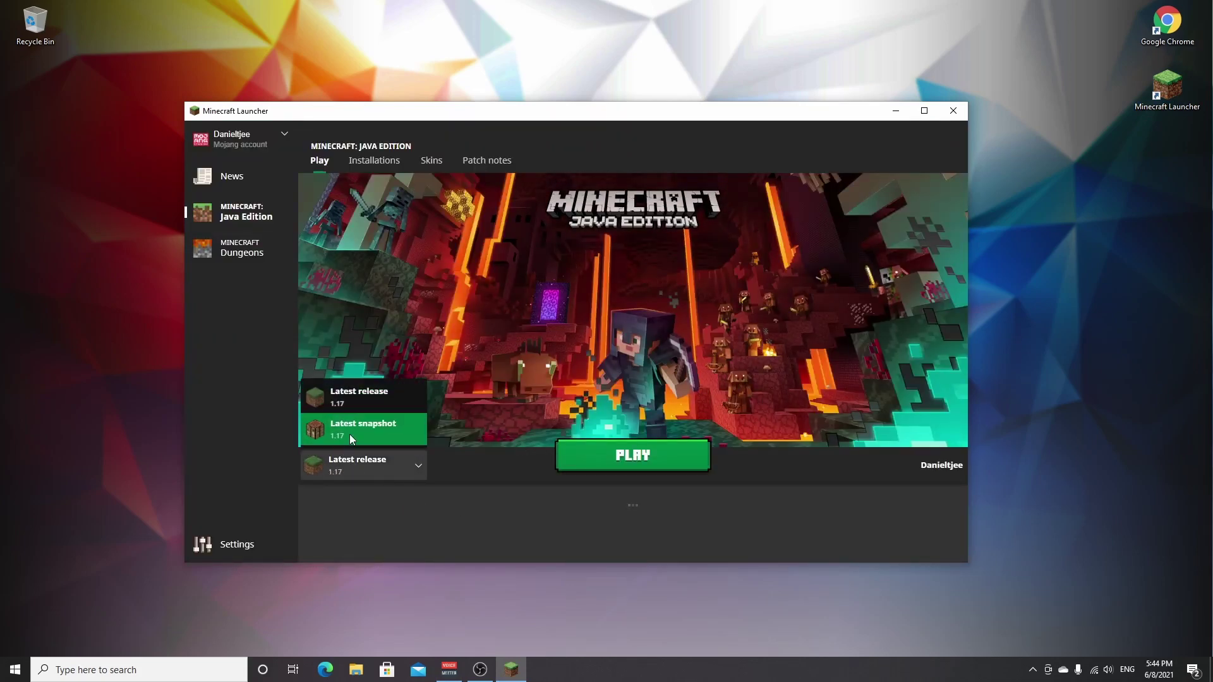
pyautogui.click(372, 396)
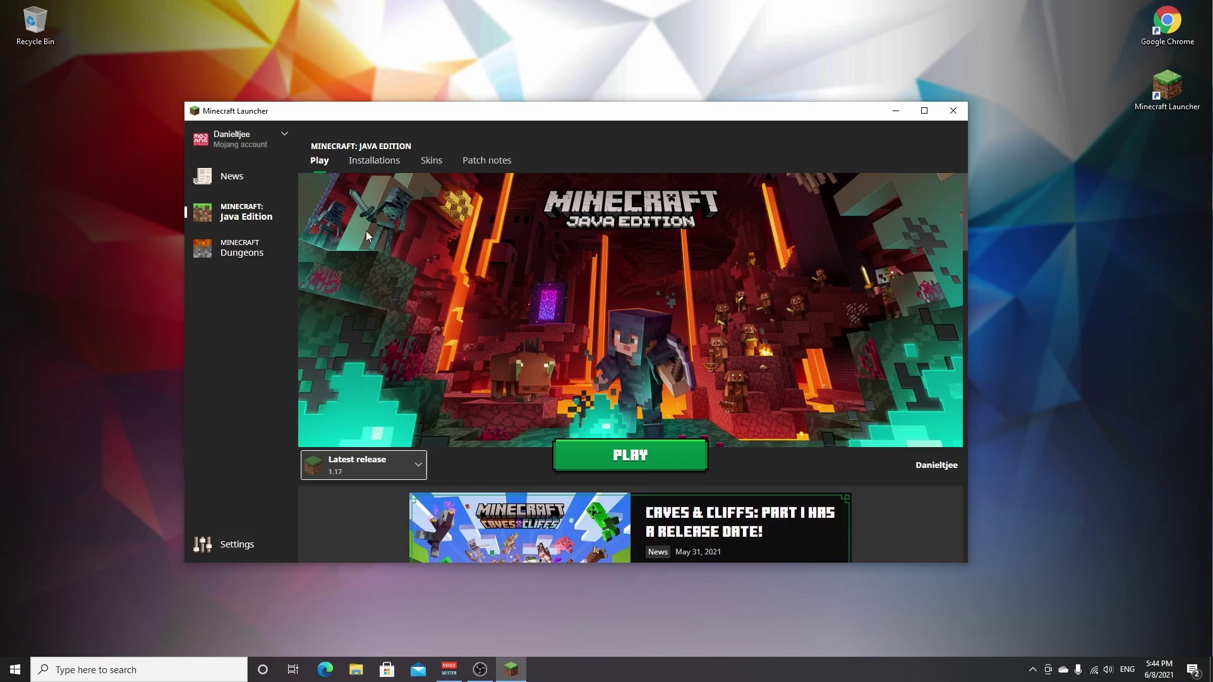
# - Run the Latest release 1.17 installation once up to the title screen and quit the game
pyautogui.click(379, 162)
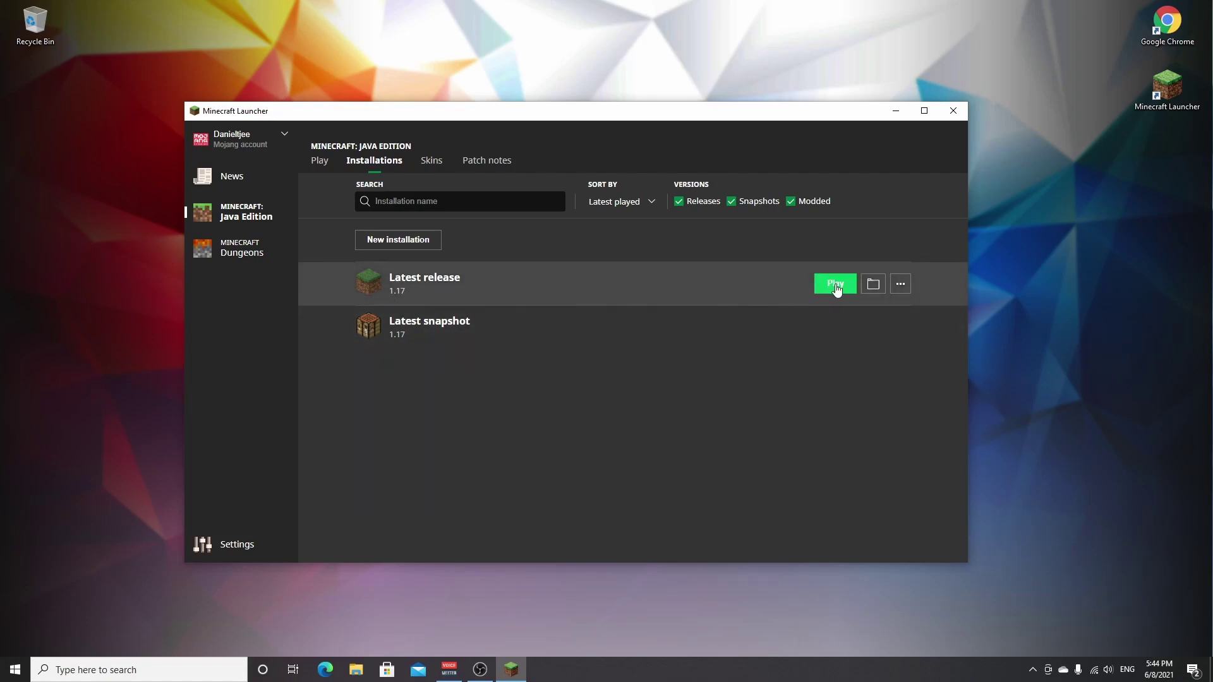
pyautogui.click(836, 284)
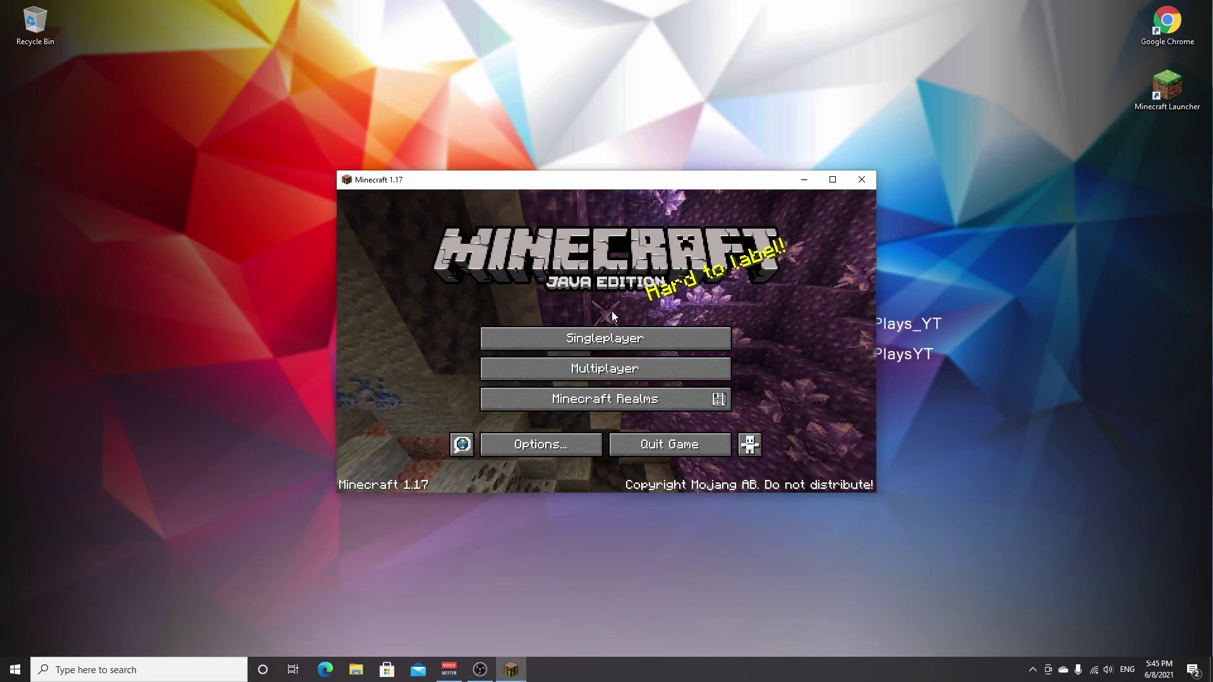
pyautogui.click(666, 446)
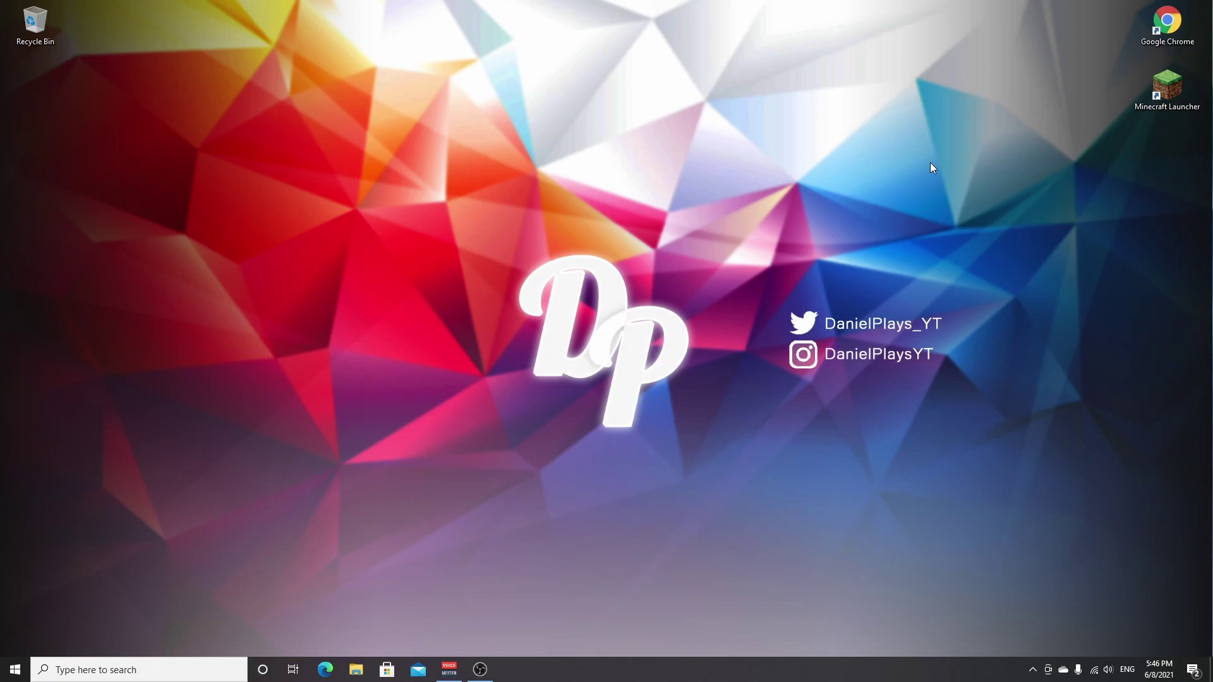
# - Search the web in Chrome for the Fabric mod loader and download its Windows .EXE installer from fabricmc.net
pyautogui.doubleClick(1167, 22)
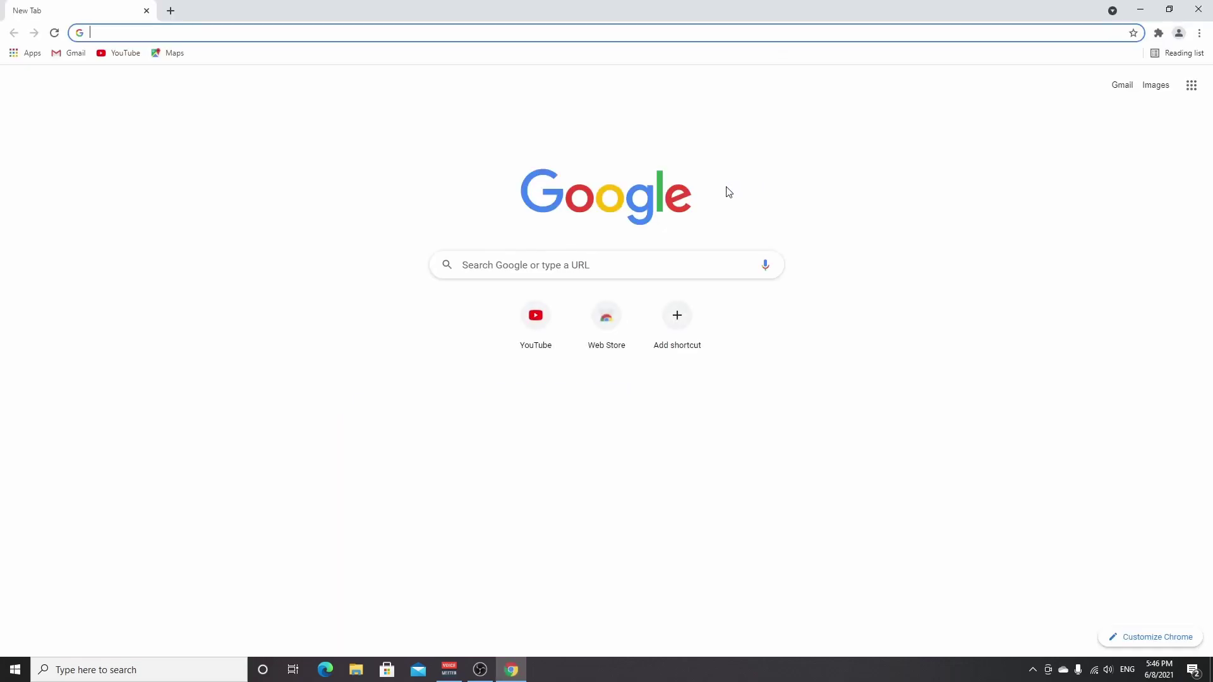
pyautogui.write('fabric mo')
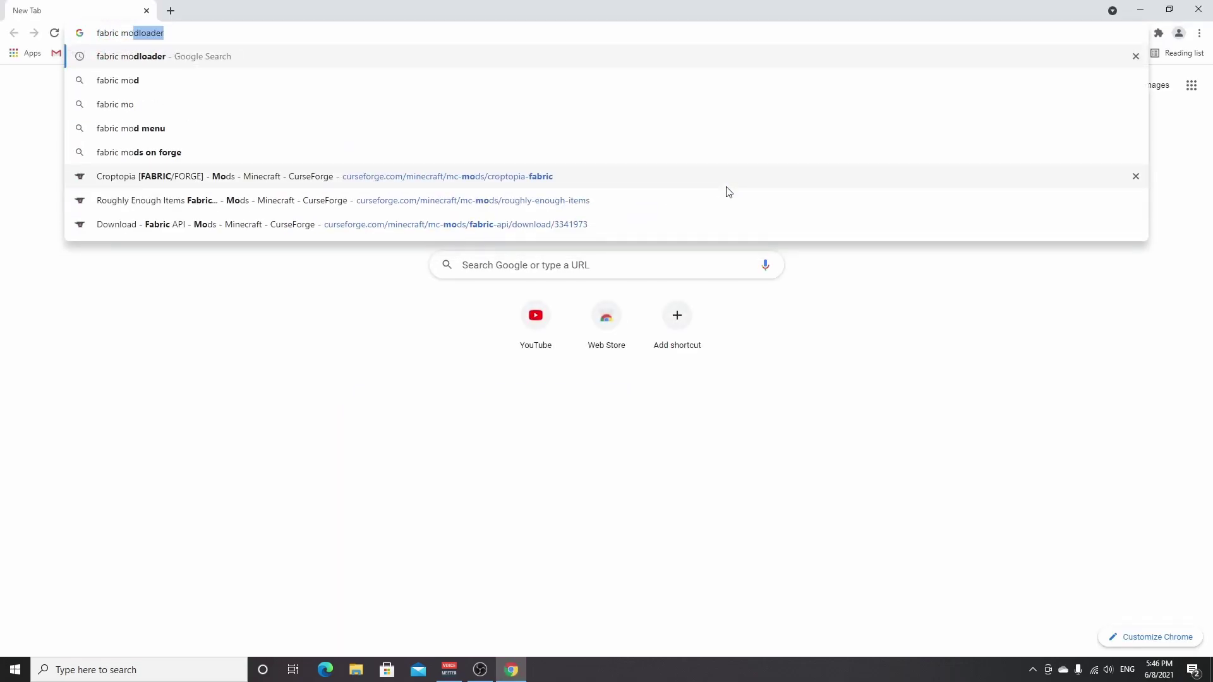
pyautogui.write('d')
pyautogui.press('Return')
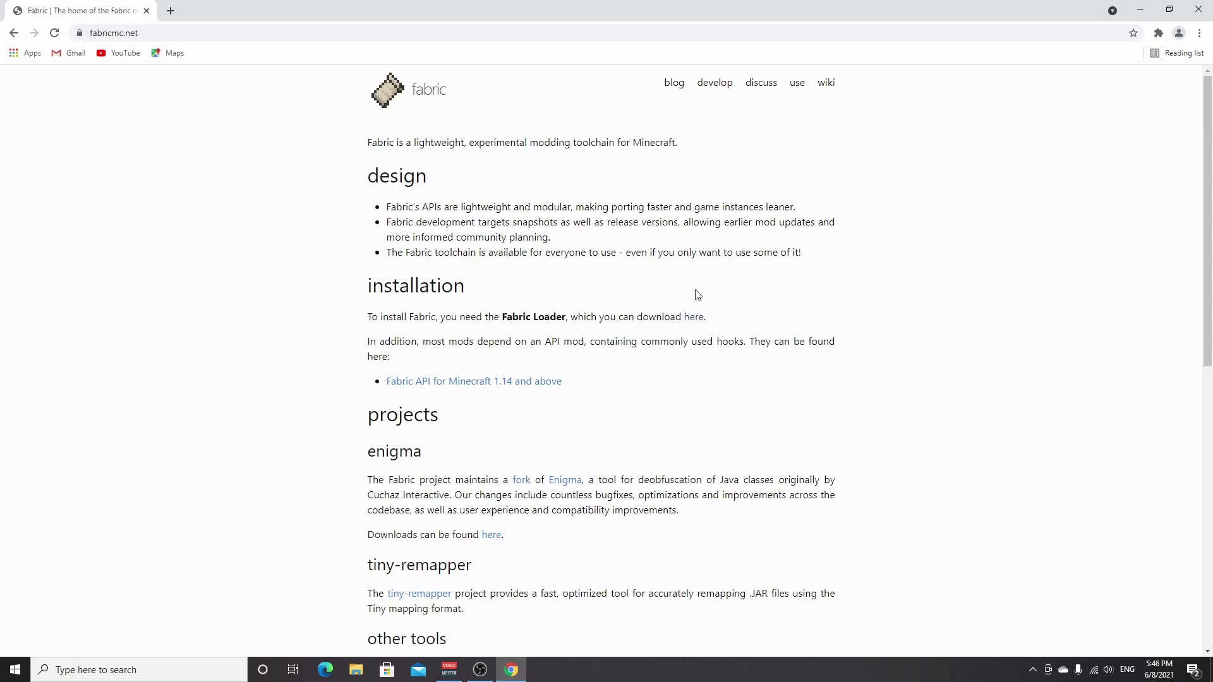
pyautogui.click(693, 317)
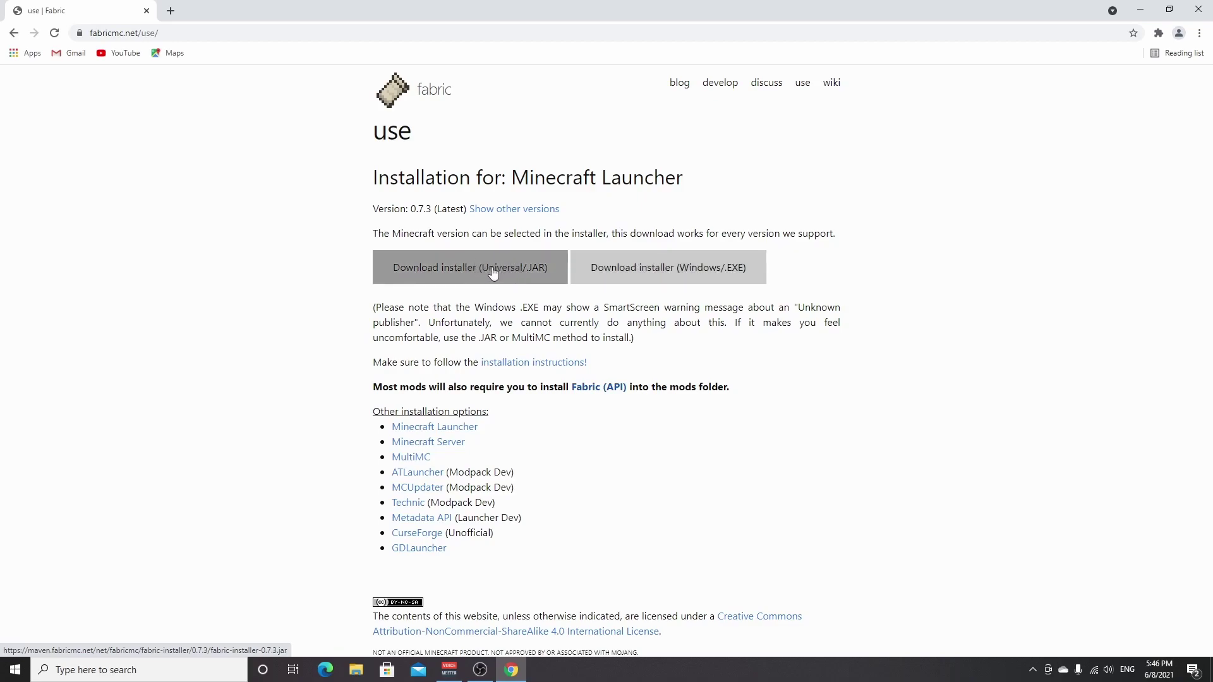
pyautogui.click(669, 272)
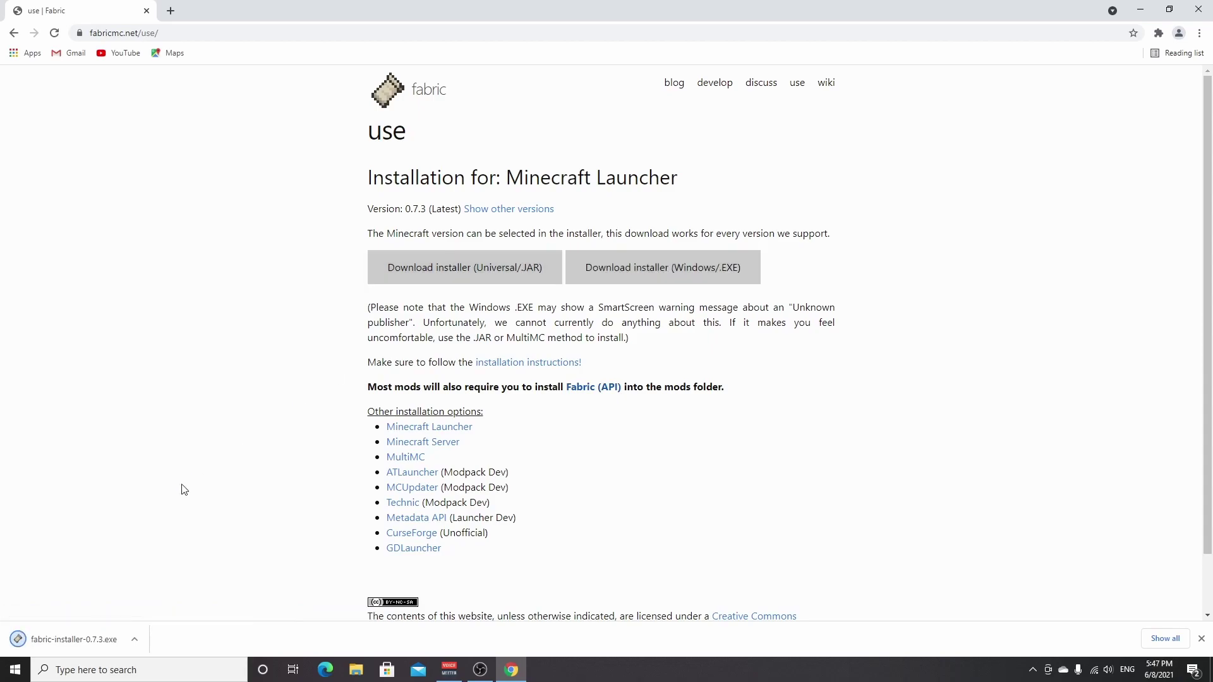
# - Run the downloaded Fabric installer, install loader version 0.11.3 for Minecraft 1.17, and close the installer
pyautogui.click(71, 639)
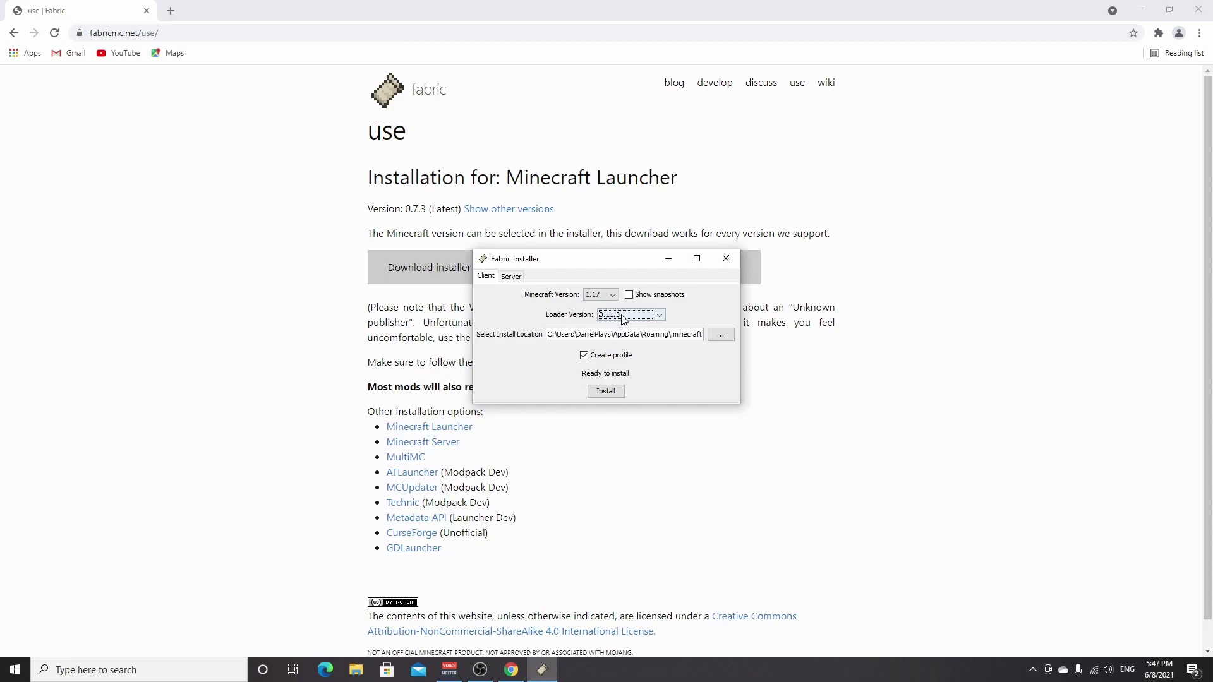
pyautogui.click(659, 315)
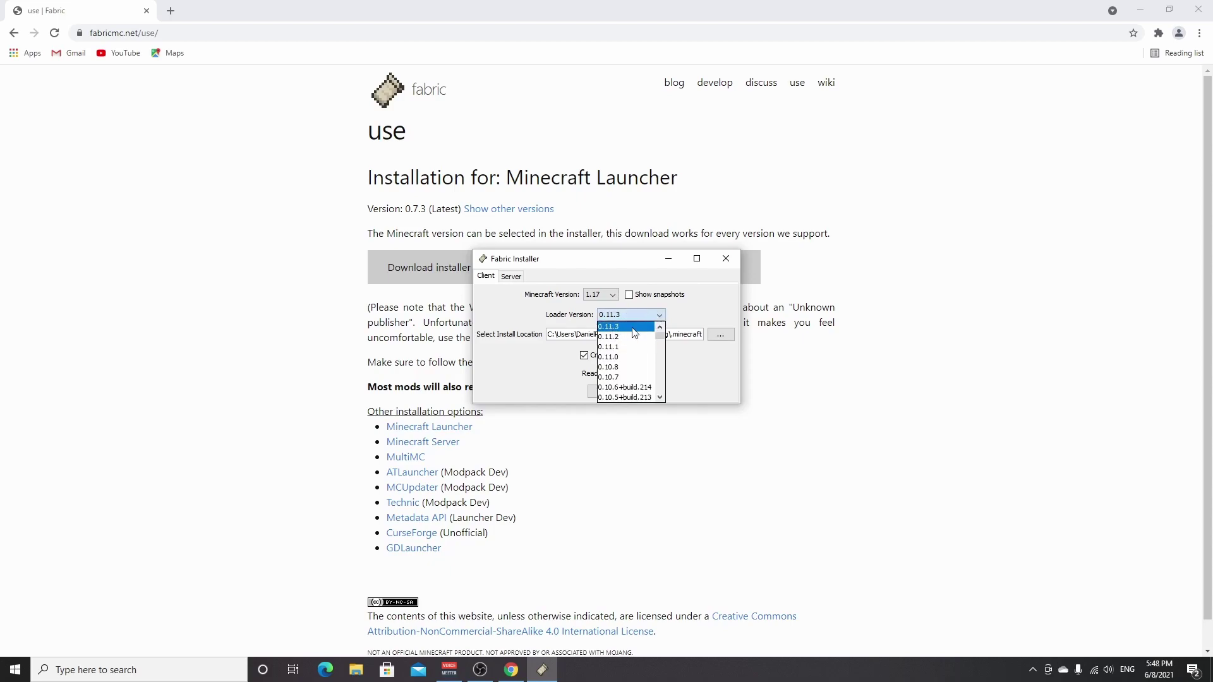
pyautogui.click(619, 327)
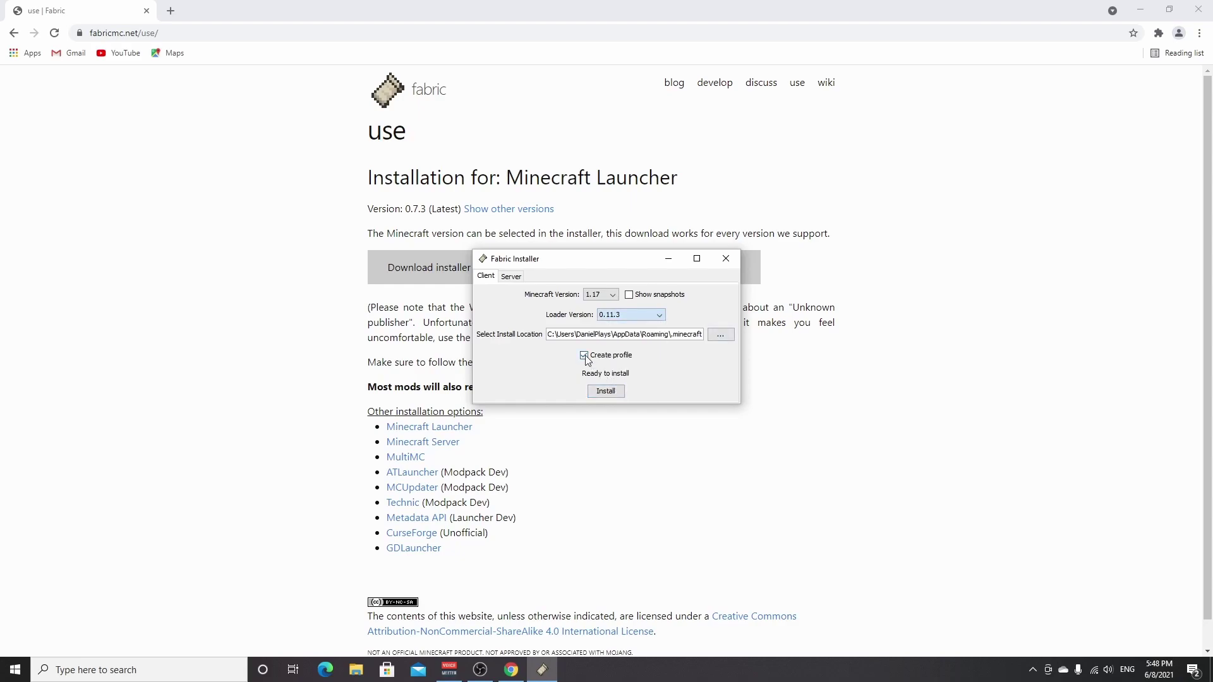
pyautogui.click(605, 392)
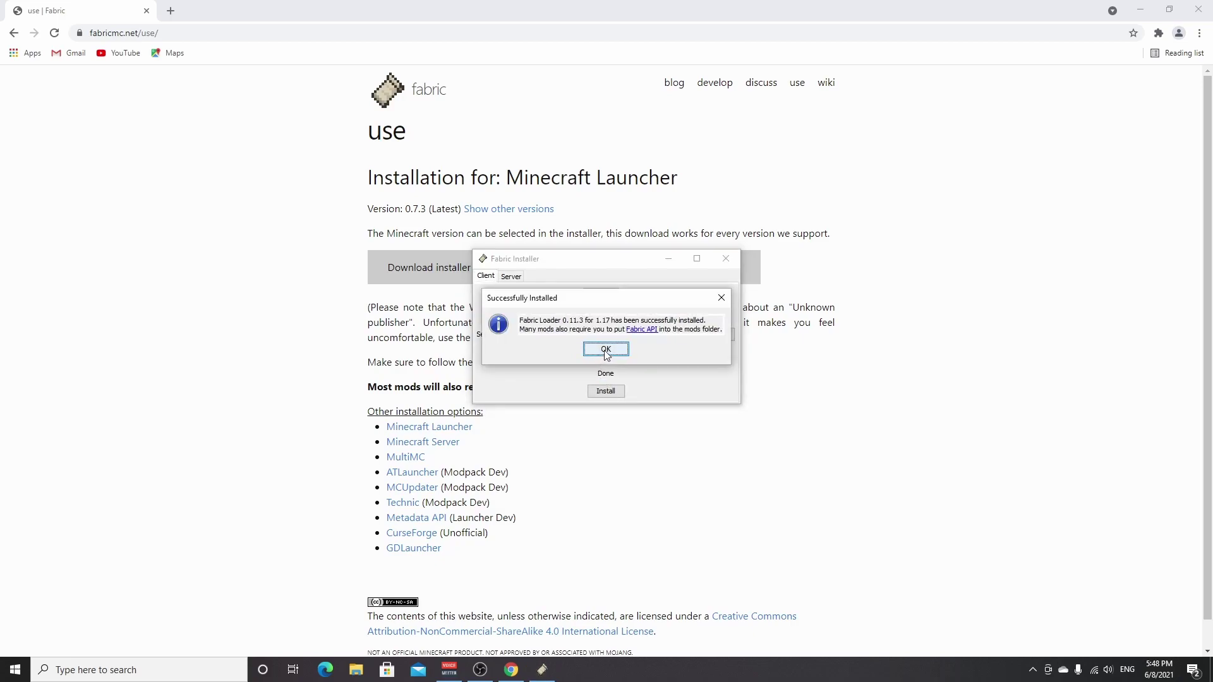
pyautogui.click(605, 351)
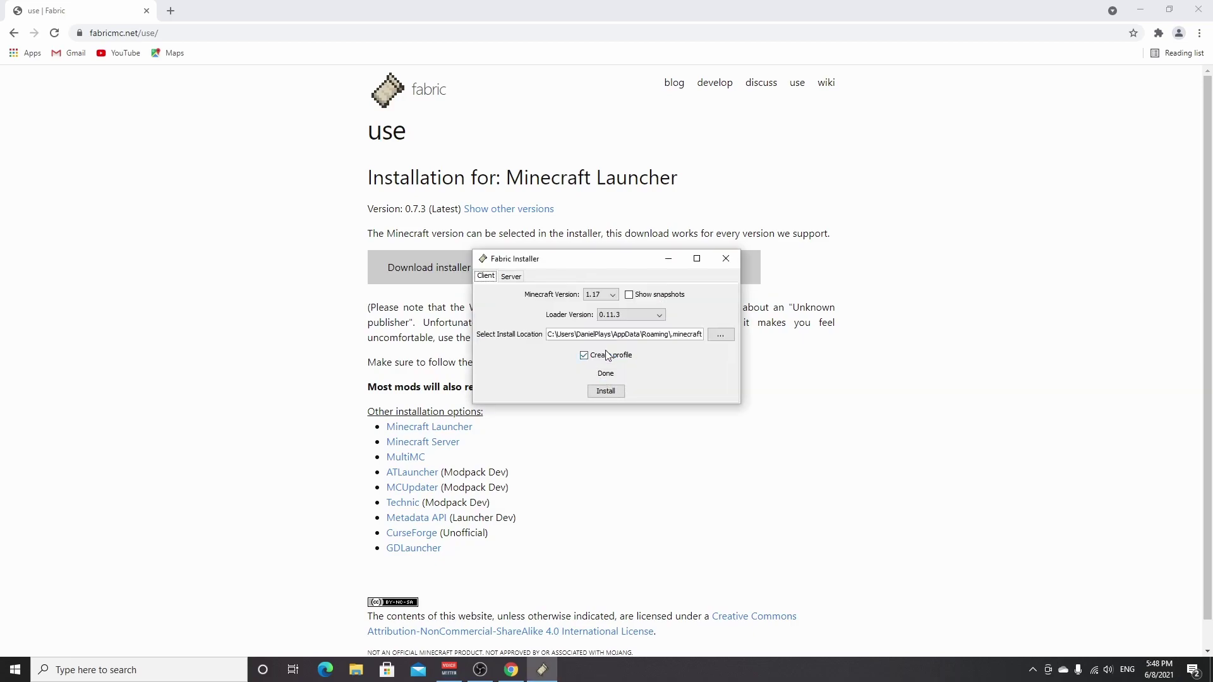
pyautogui.click(724, 259)
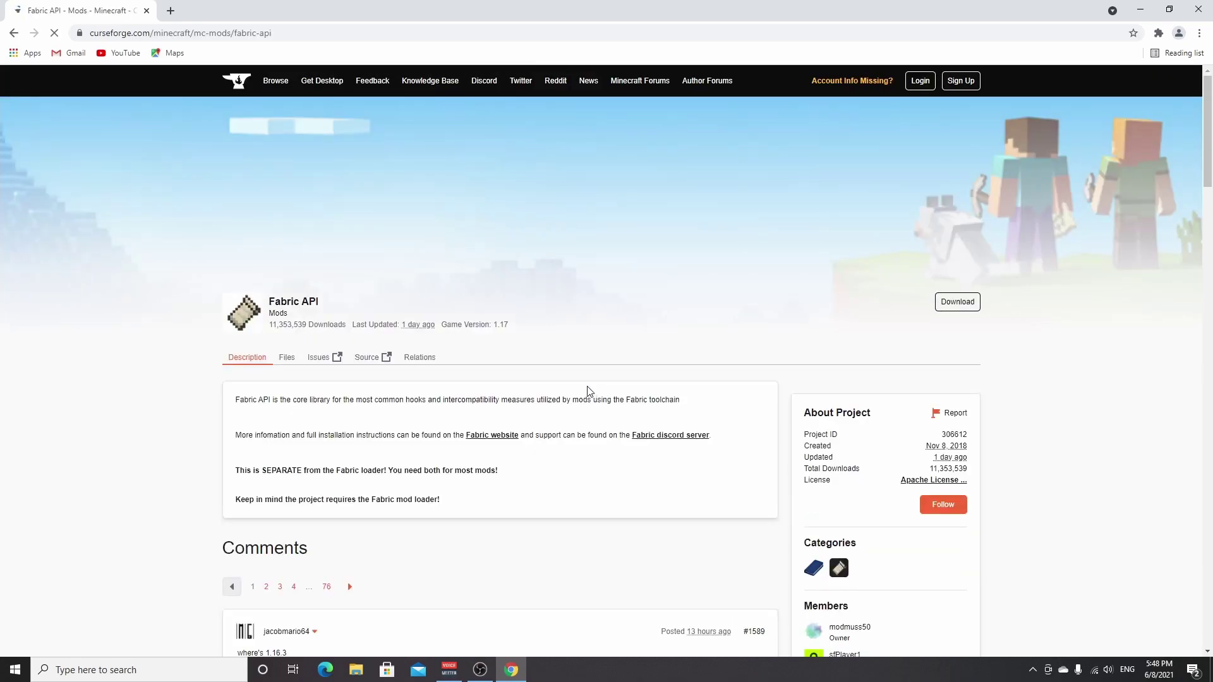
# - Download the [1.17] Fabric API 0.34.9 file from its CurseForge page, keep it, and place it on the desktop
pyautogui.scroll(-5, 781, 394)
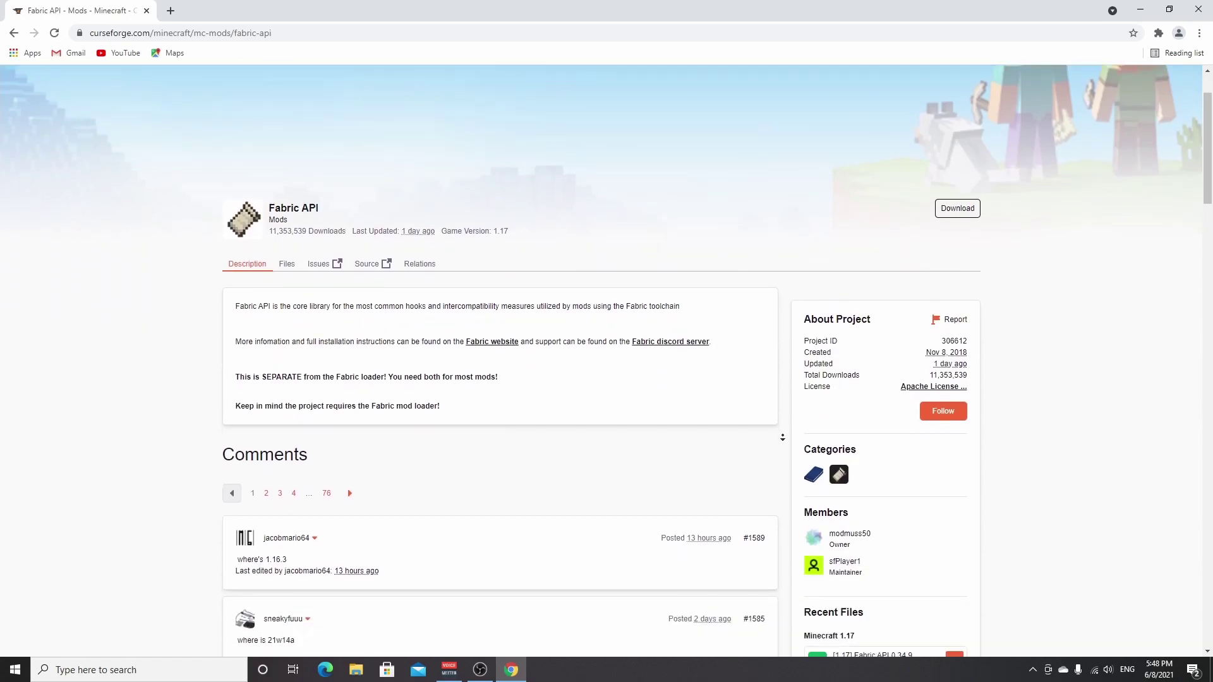
pyautogui.scroll(-1, 782, 436)
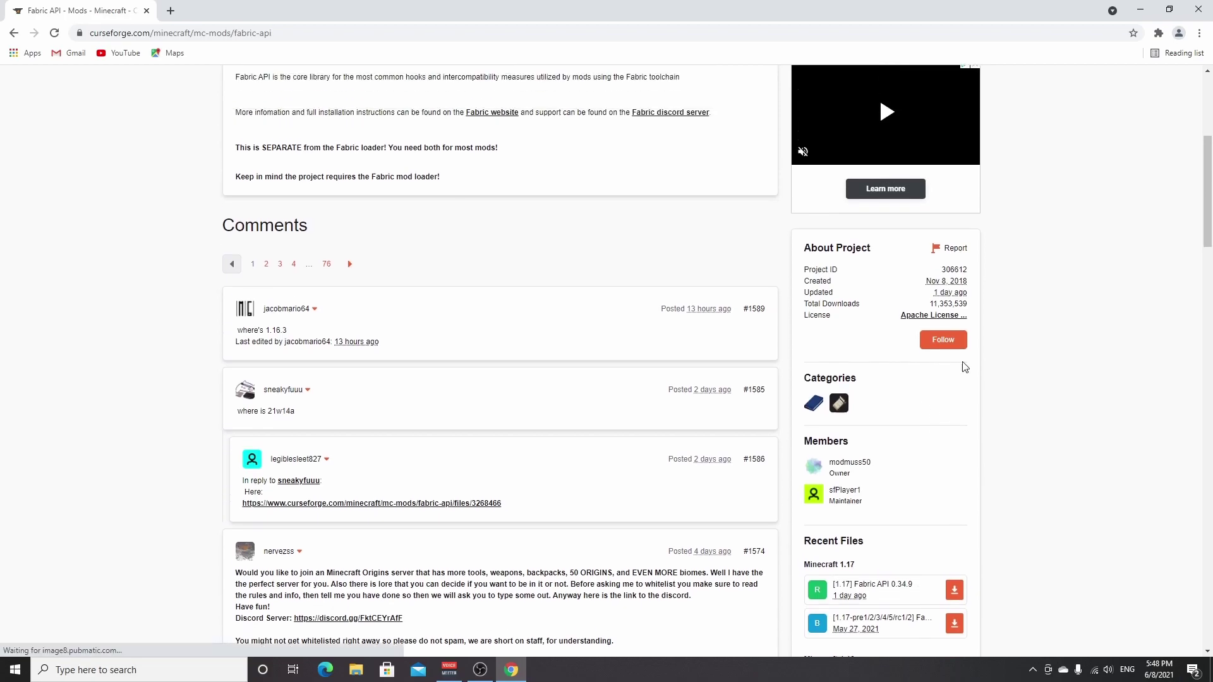
pyautogui.scroll(-3, 885, 379)
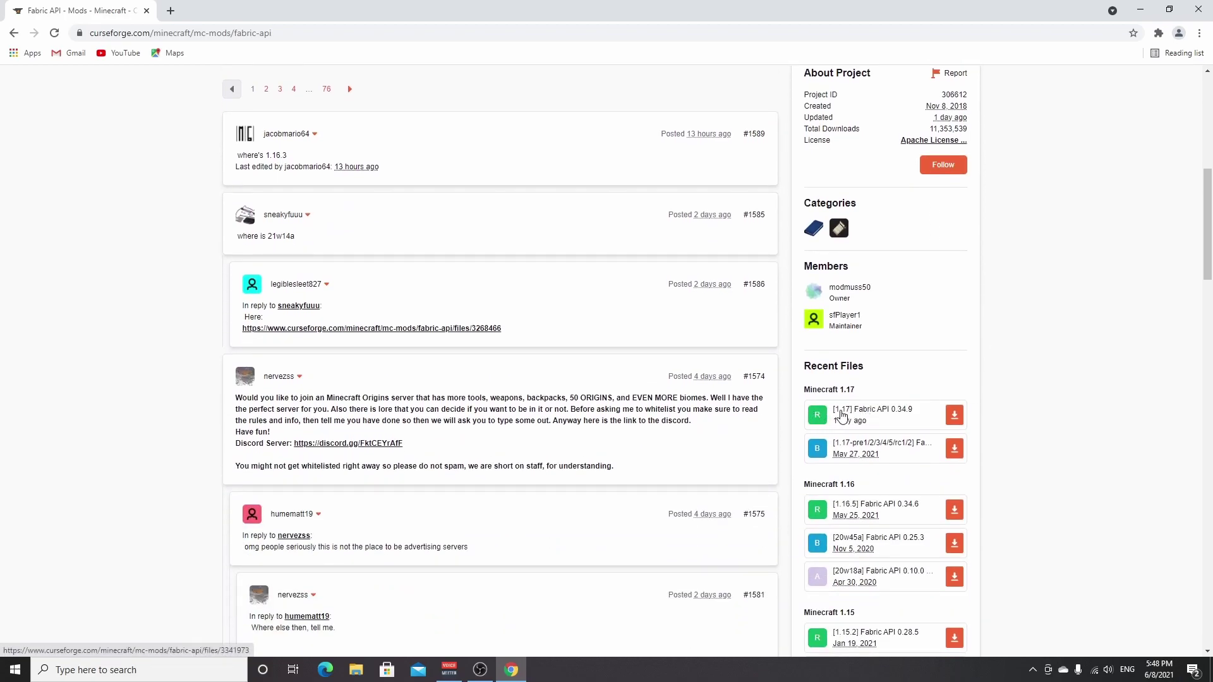
pyautogui.click(955, 417)
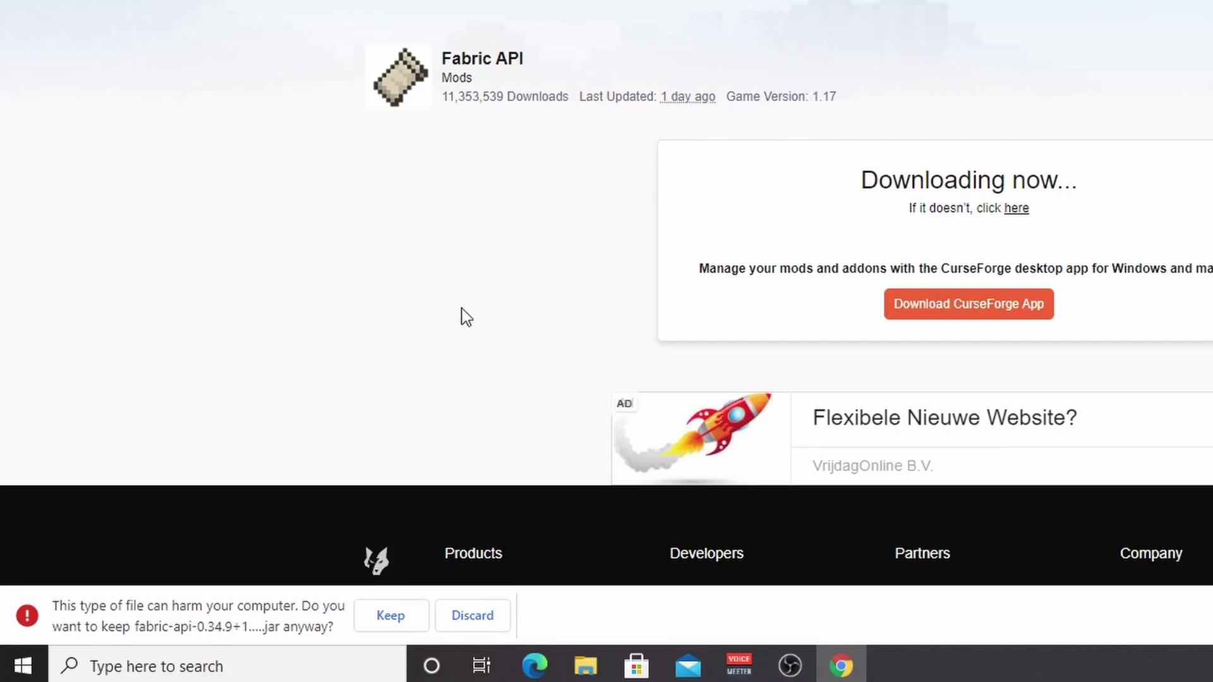
pyautogui.click(390, 616)
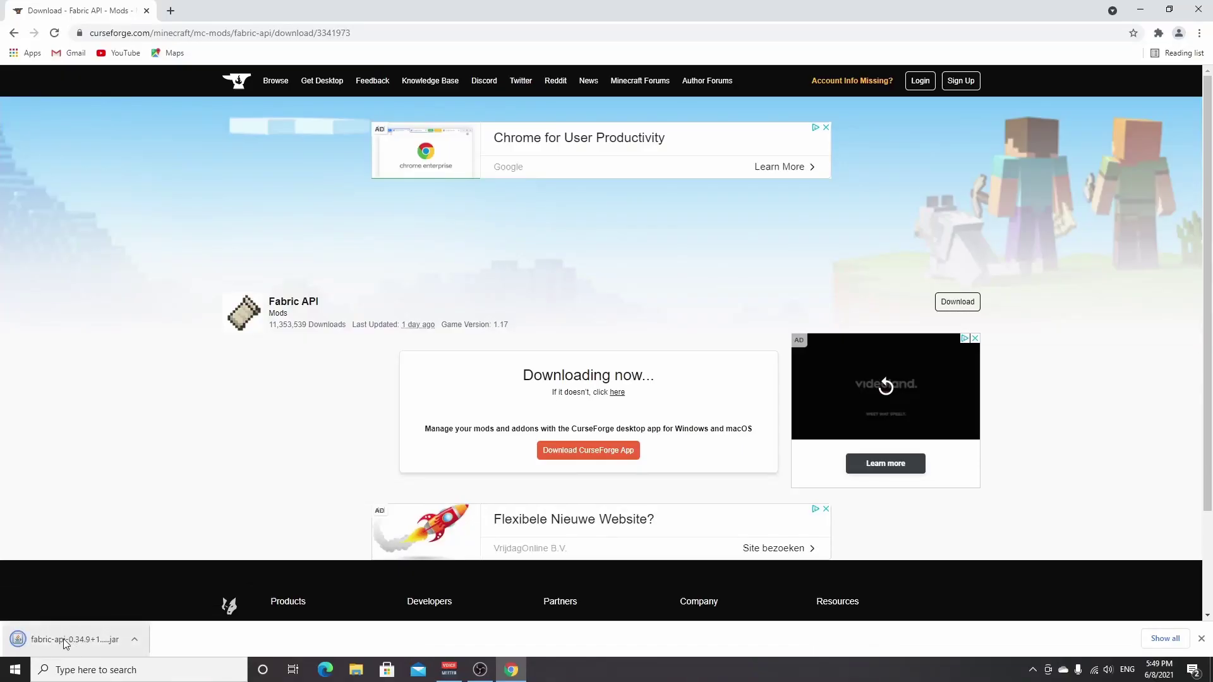
pyautogui.moveTo(63, 639); pyautogui.dragTo(143, 43)
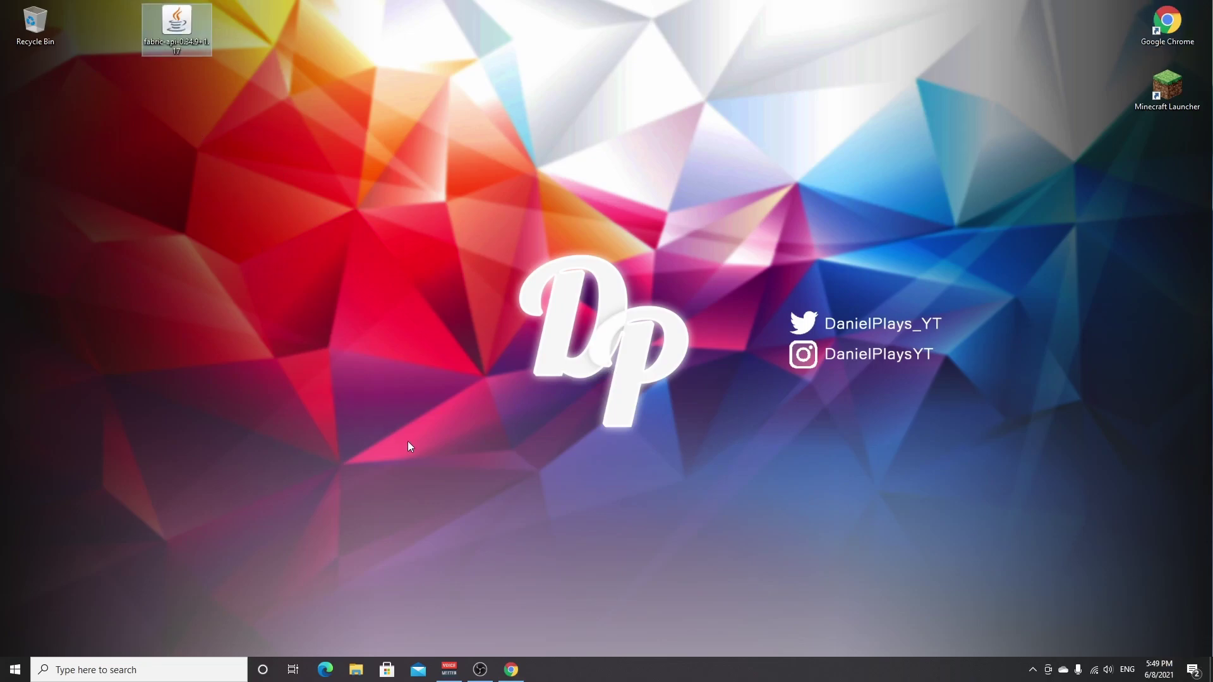
# - Return to Chrome, search for "croptopia mod" in a new tab, and open the mod's CurseForge page
pyautogui.click(511, 669)
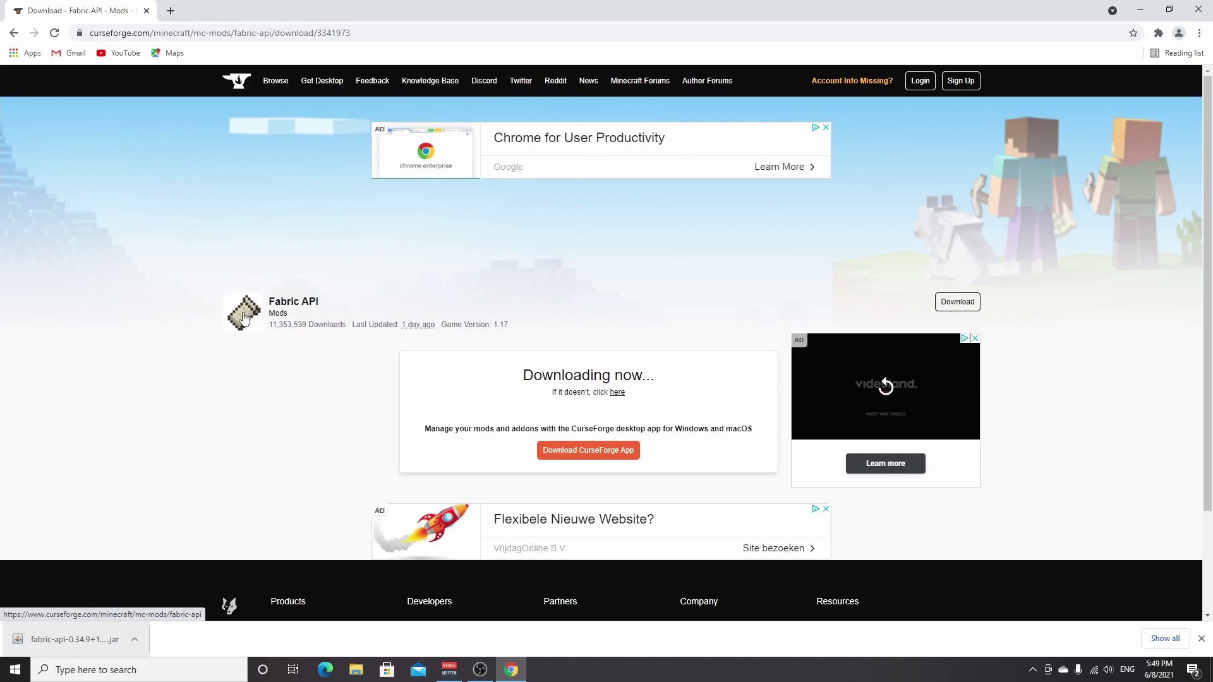
pyautogui.click(171, 13)
pyautogui.write('crop')
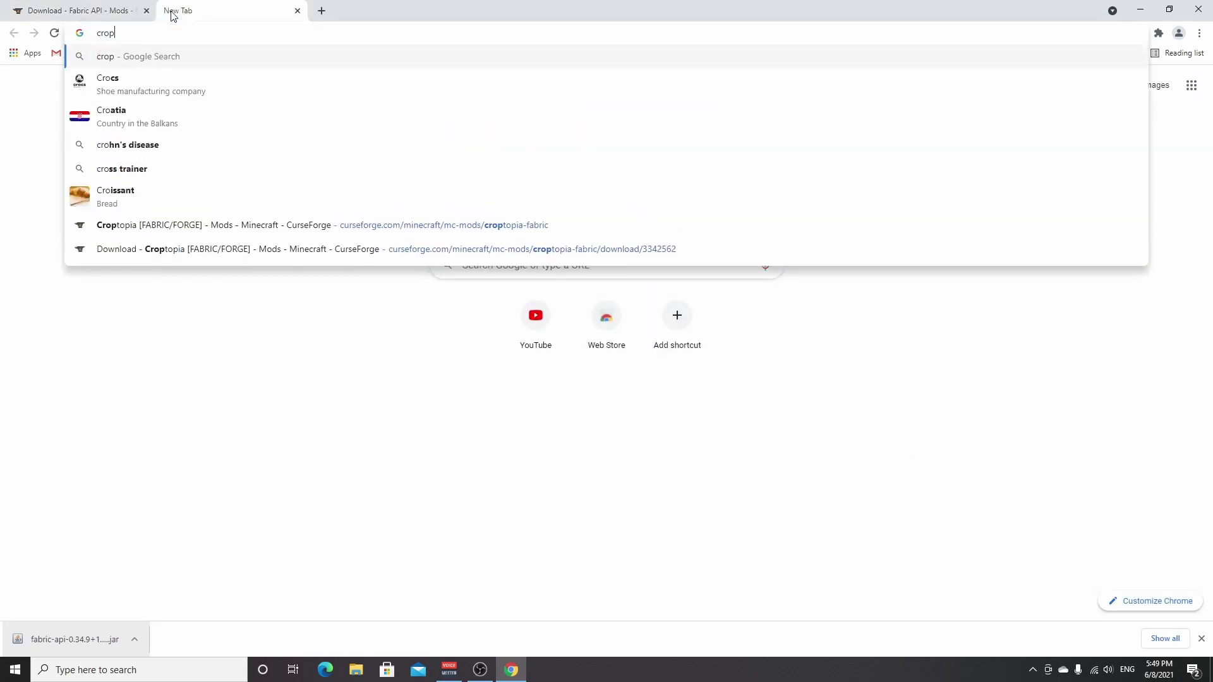
pyautogui.write('topia mod')
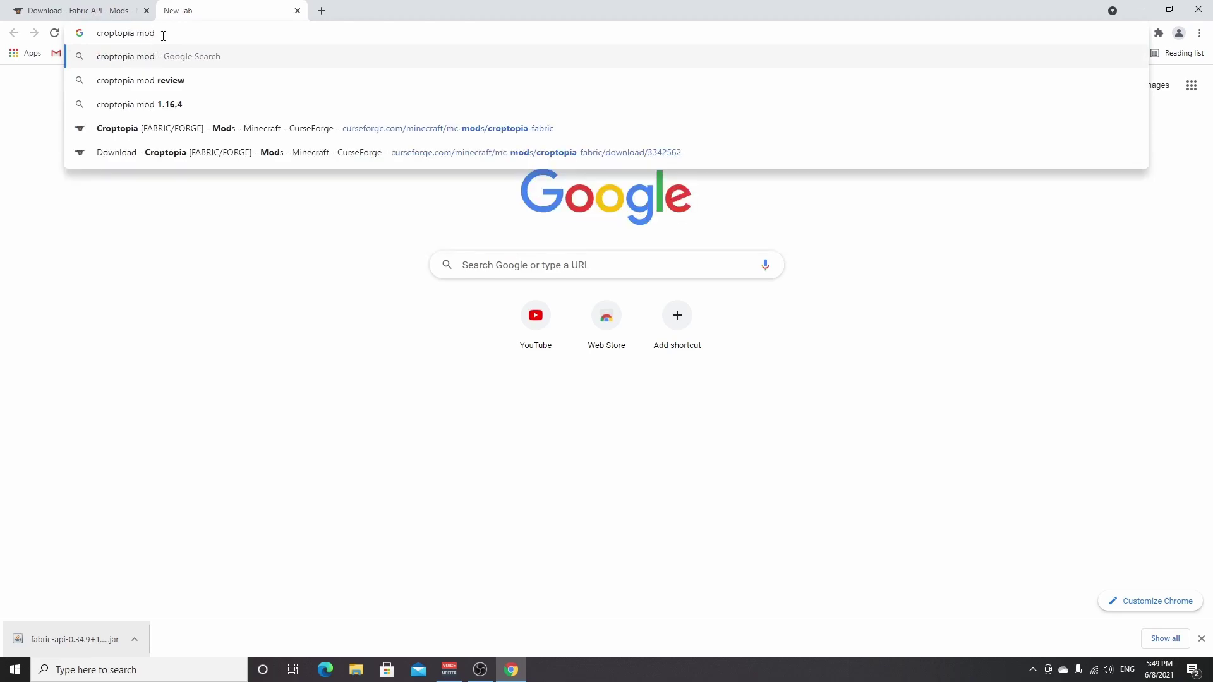
pyautogui.press('Return')
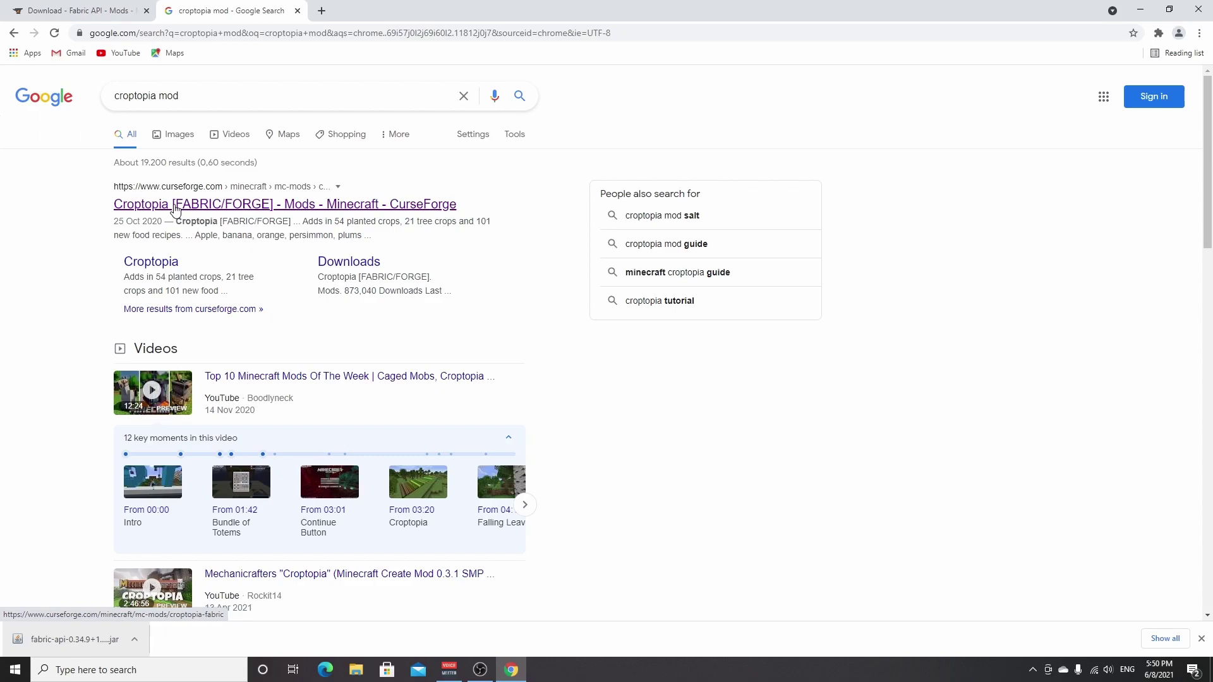
pyautogui.click(176, 210)
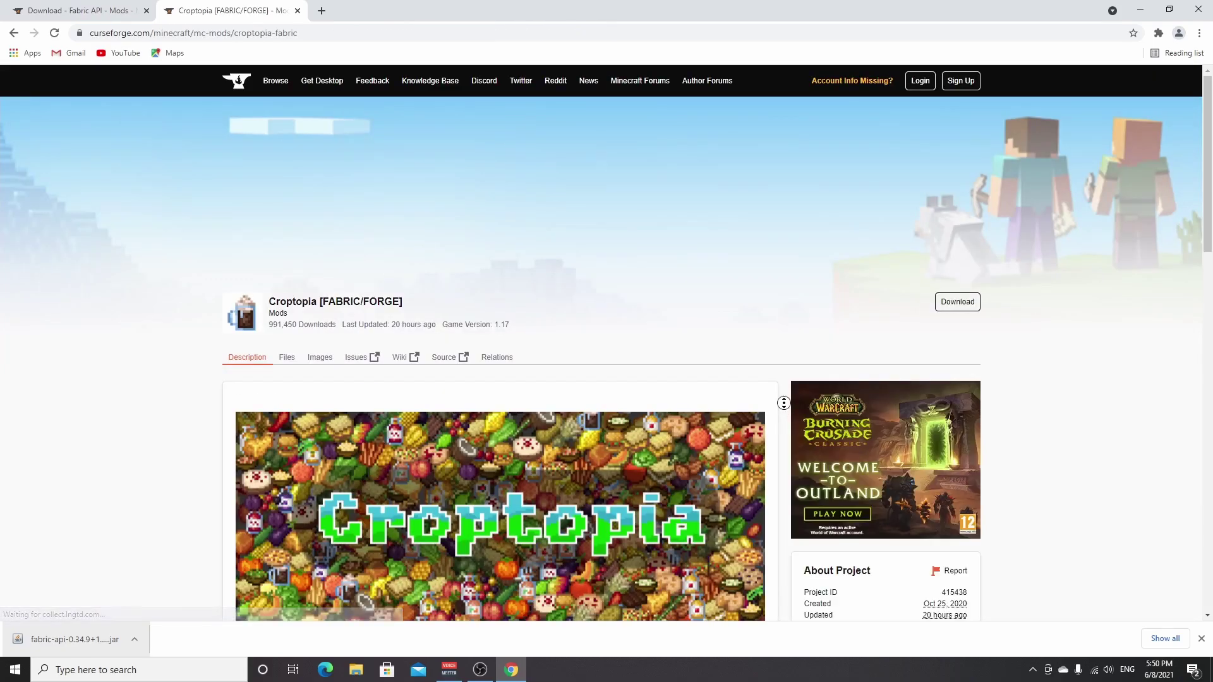
# - Download the Croptopia 1.17-rc2 Fabric file for Minecraft 1.17, keep it, and place it on the desktop
pyautogui.scroll(-2, 786, 441)
pyautogui.scroll(-5, 786, 441)
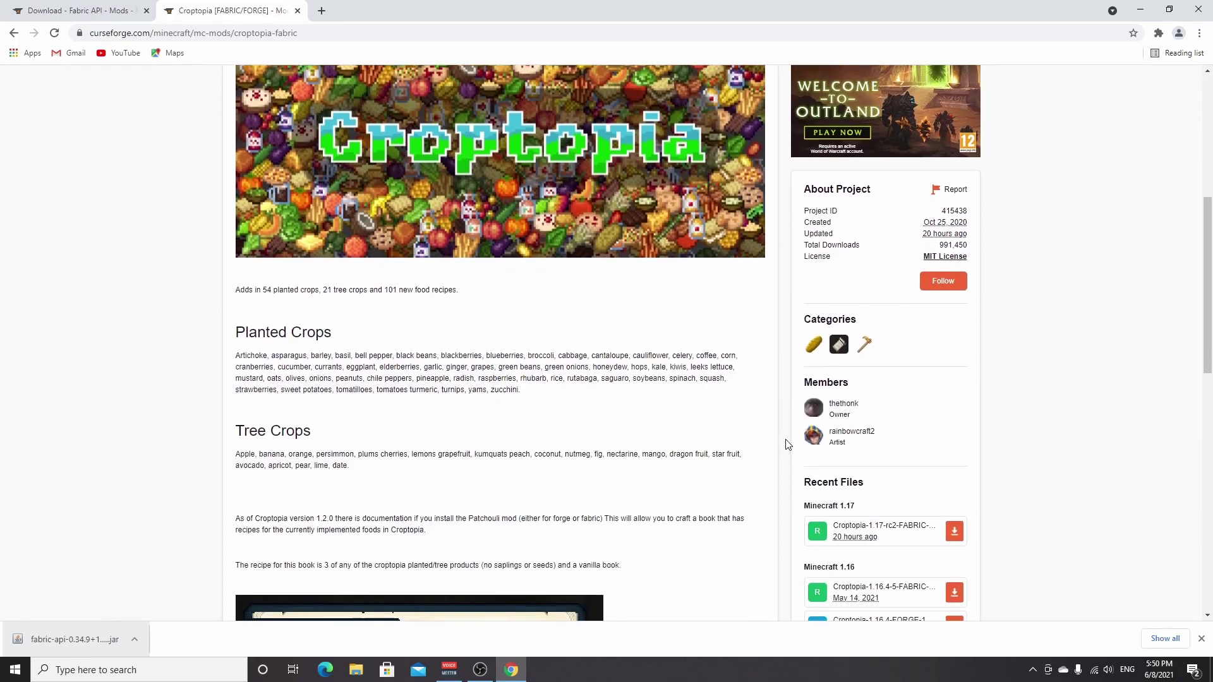
pyautogui.scroll(-2, 786, 468)
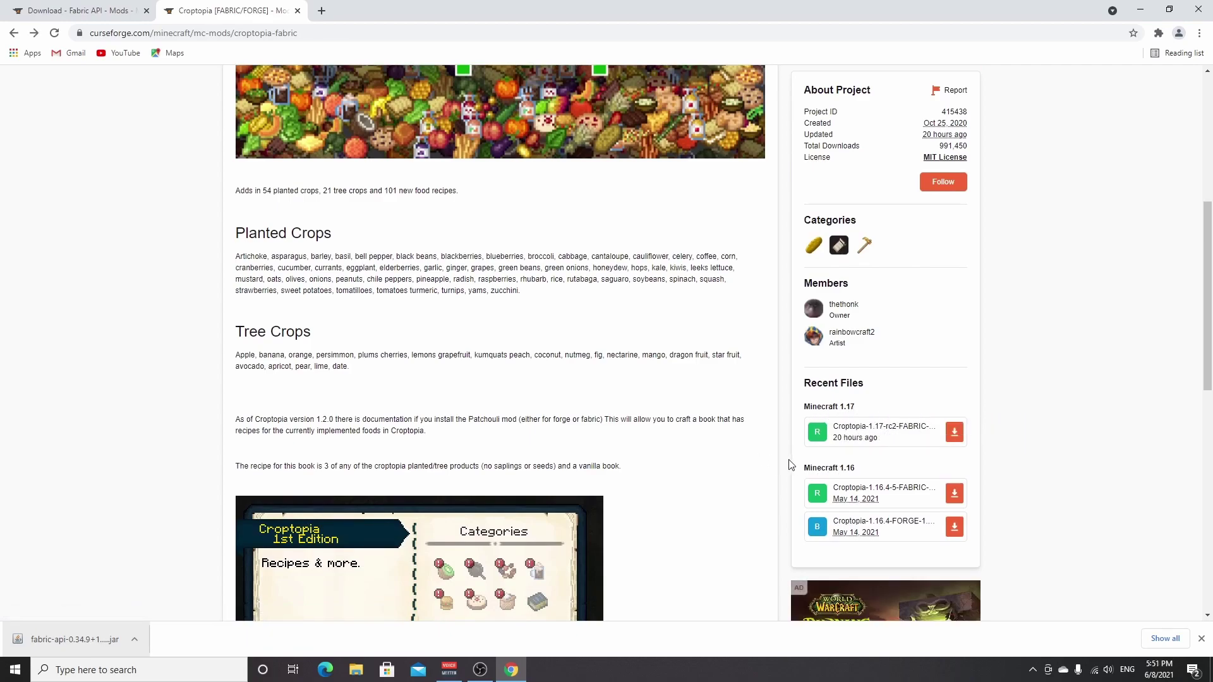
pyautogui.click(954, 436)
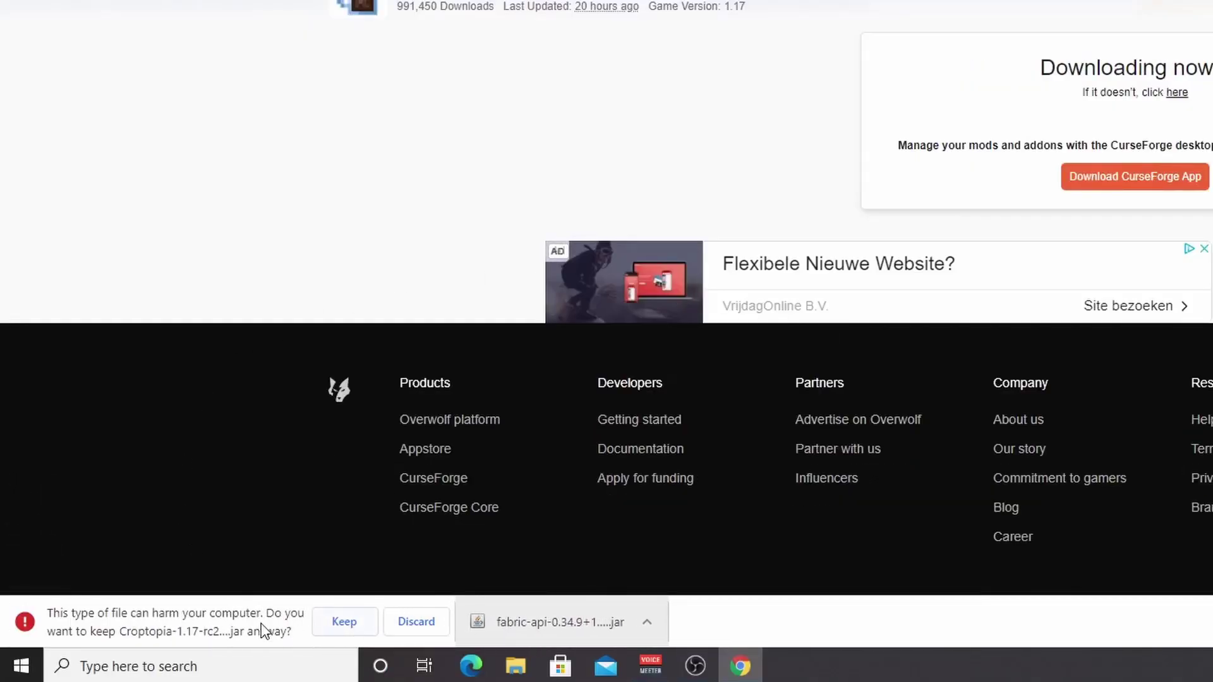
pyautogui.click(344, 622)
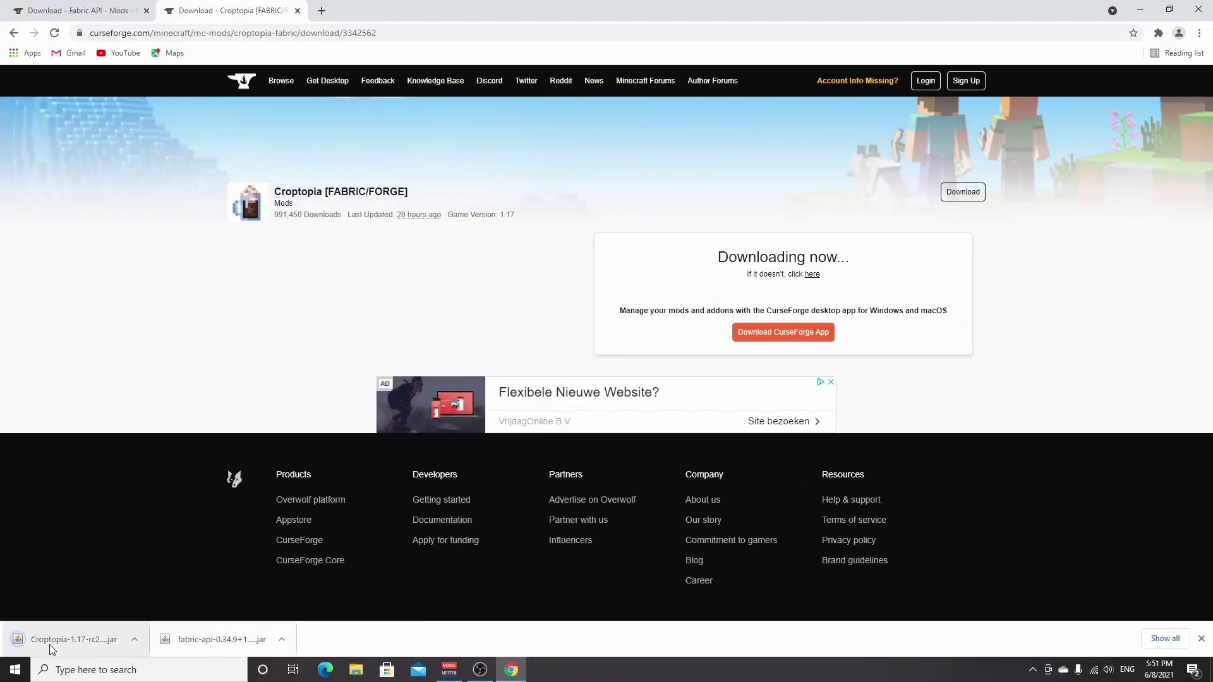
pyautogui.moveTo(50, 643); pyautogui.dragTo(275, 33)
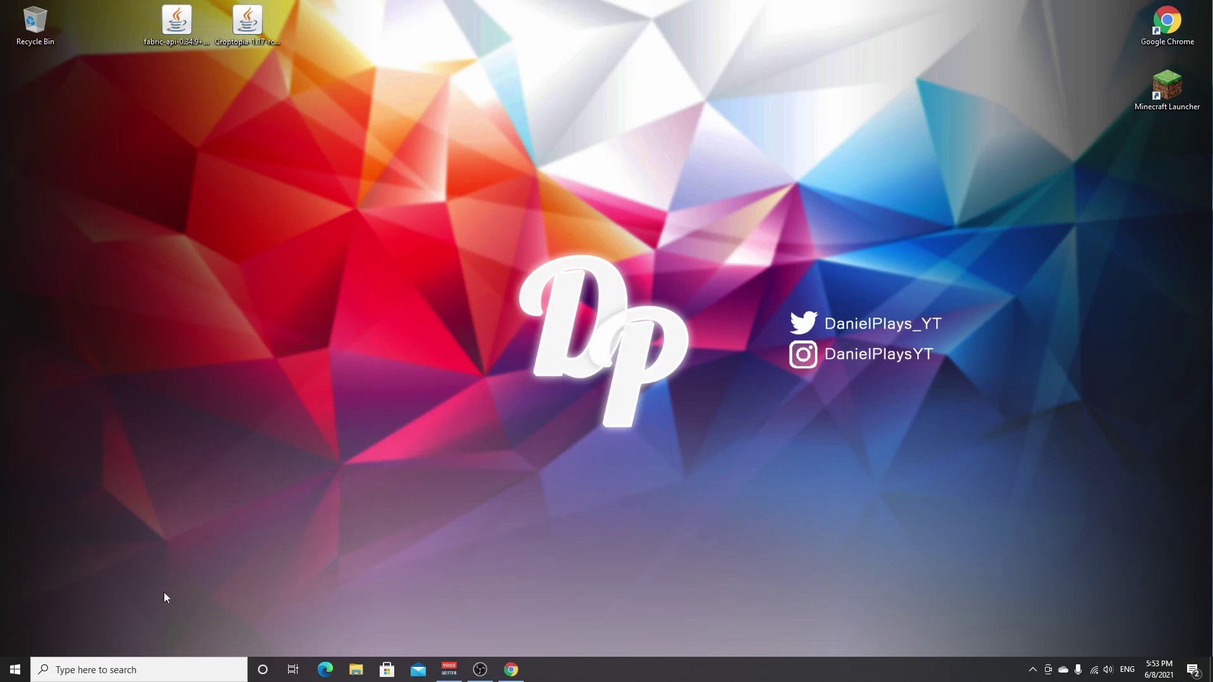
# - Find the %appdata% folder through Windows search and open the .minecraft folder inside it
pyautogui.click(124, 668)
pyautogui.write('%a')
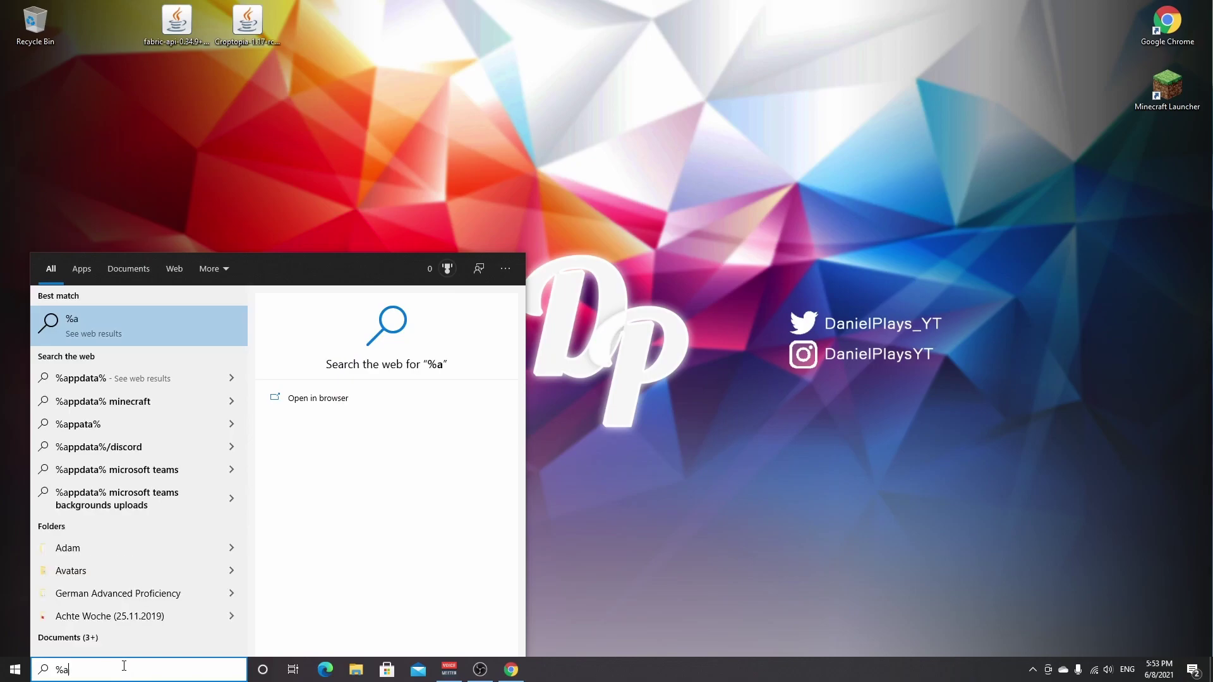
pyautogui.write('ppdata%')
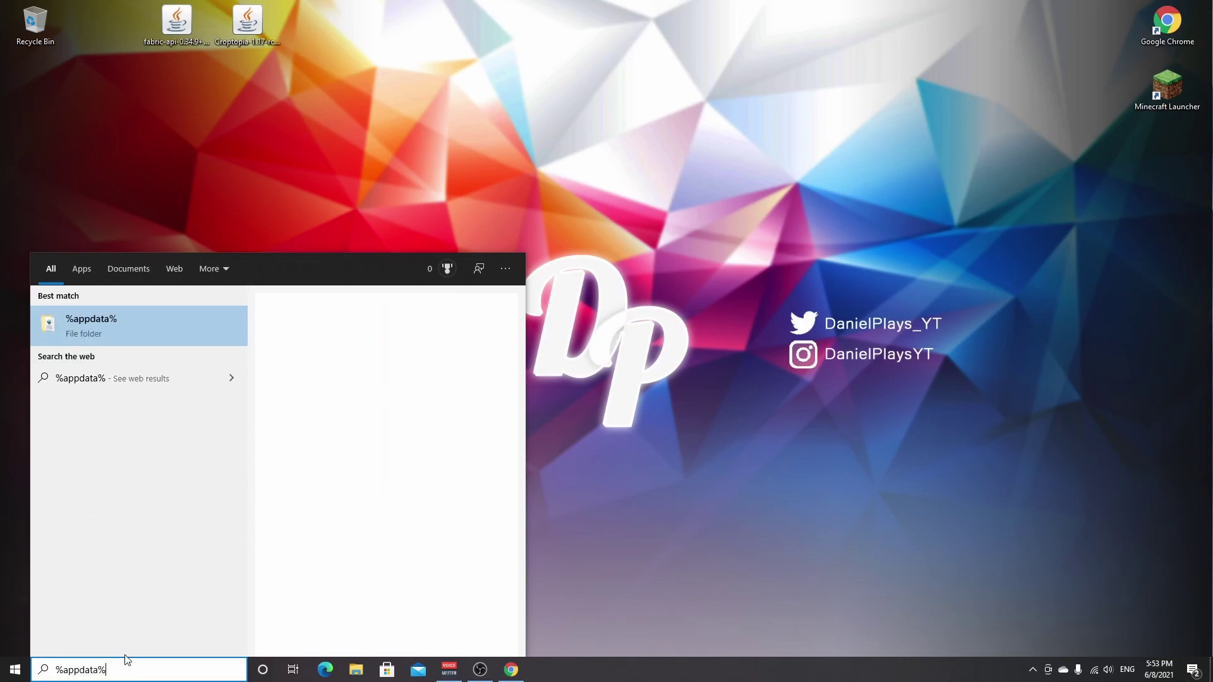
pyautogui.click(119, 324)
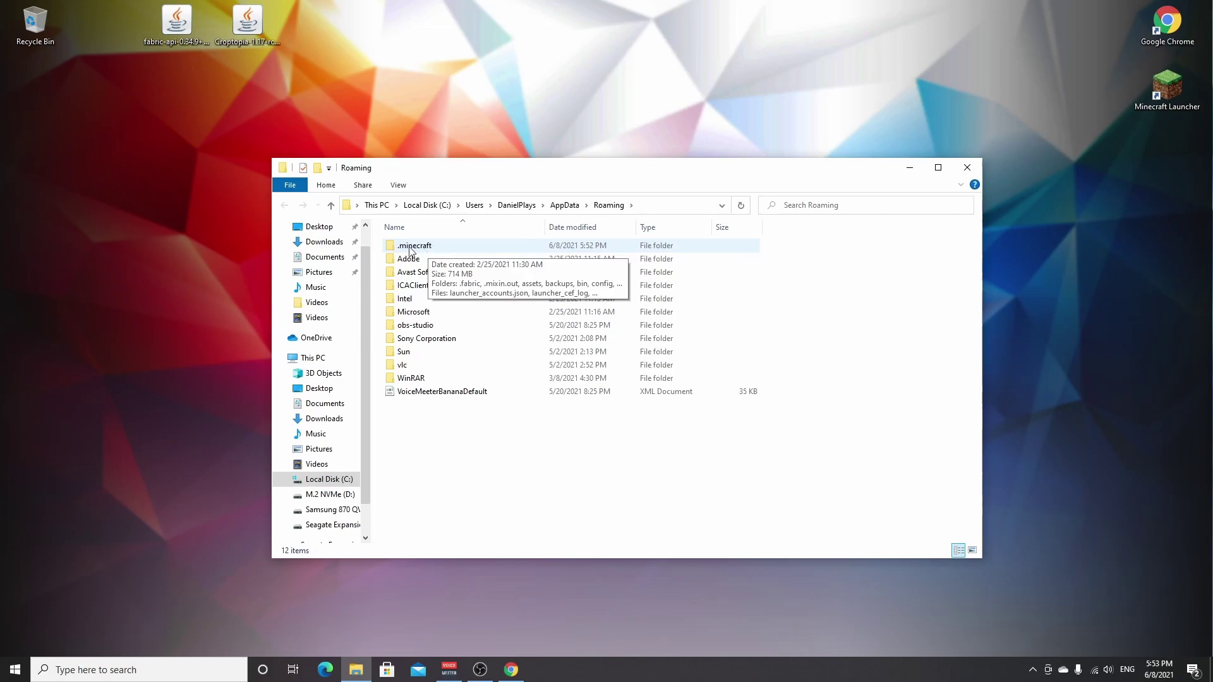
pyautogui.doubleClick(453, 251)
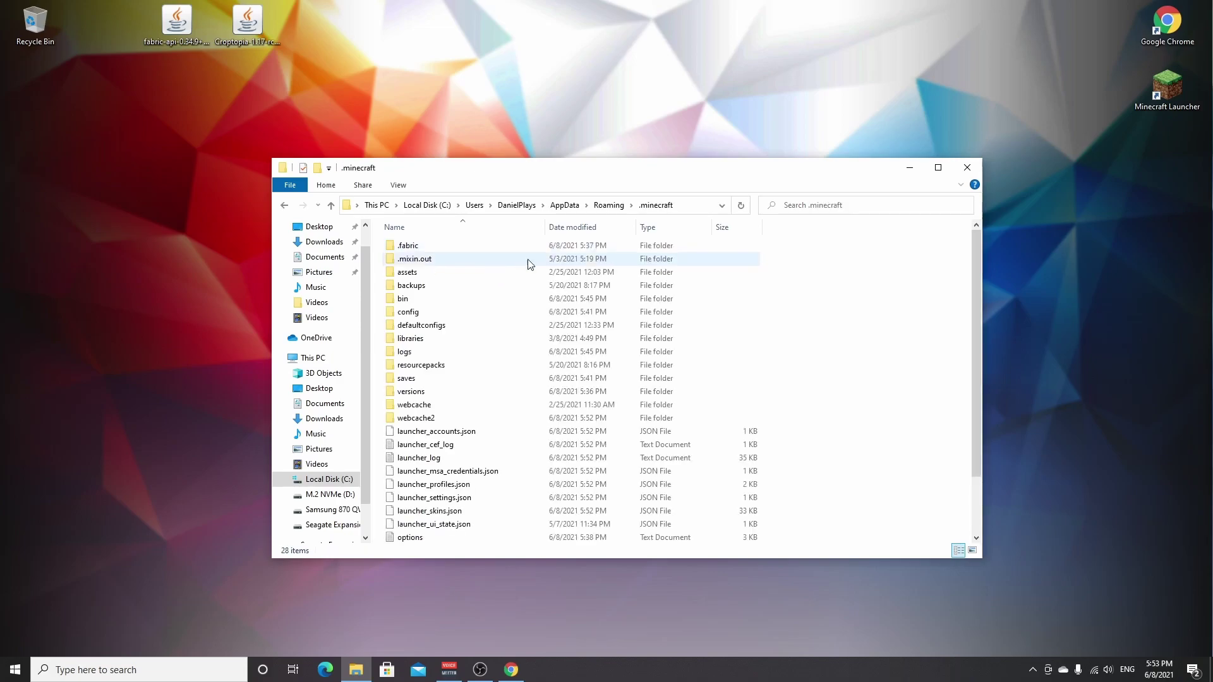
# - Create a new folder named "mods" in the .minecraft folder
pyautogui.rightClick(790, 370)
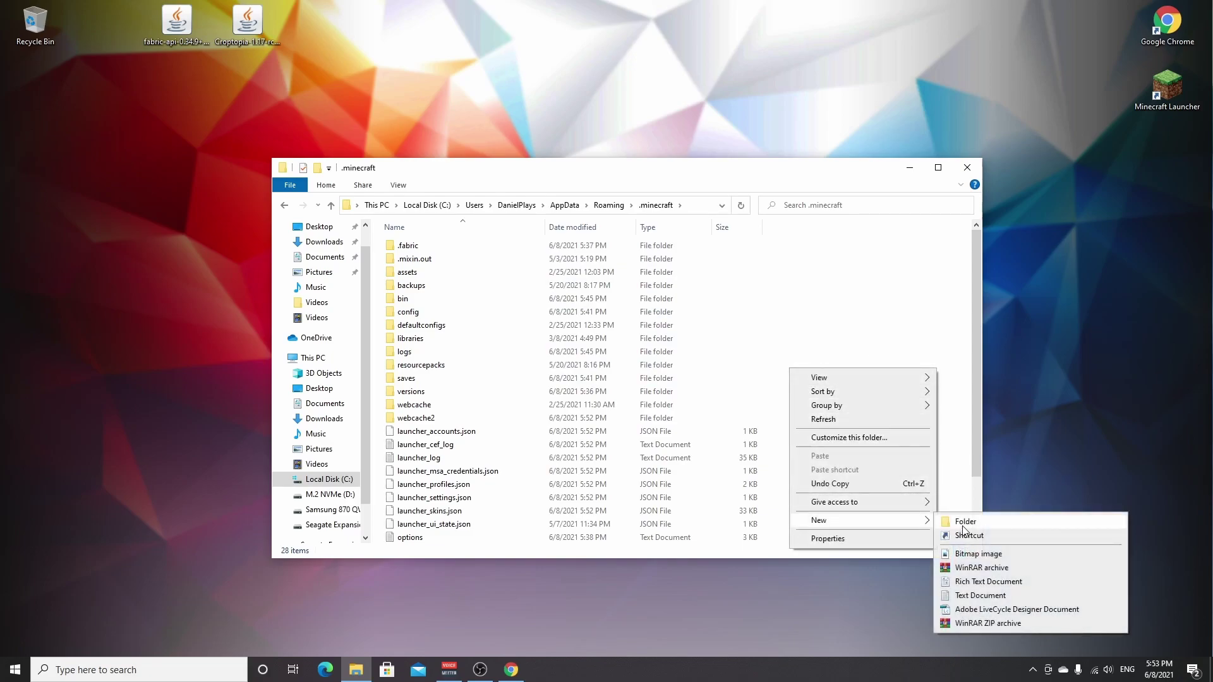
pyautogui.click(945, 521)
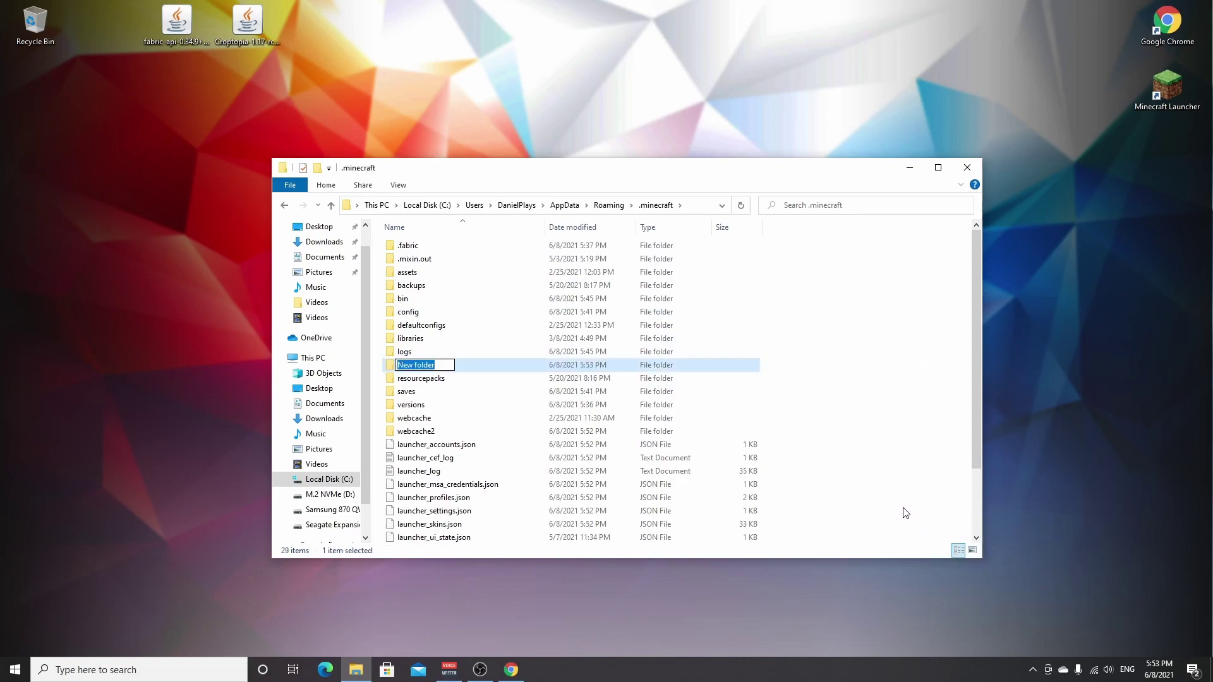
pyautogui.write('mods')
pyautogui.press('Return')
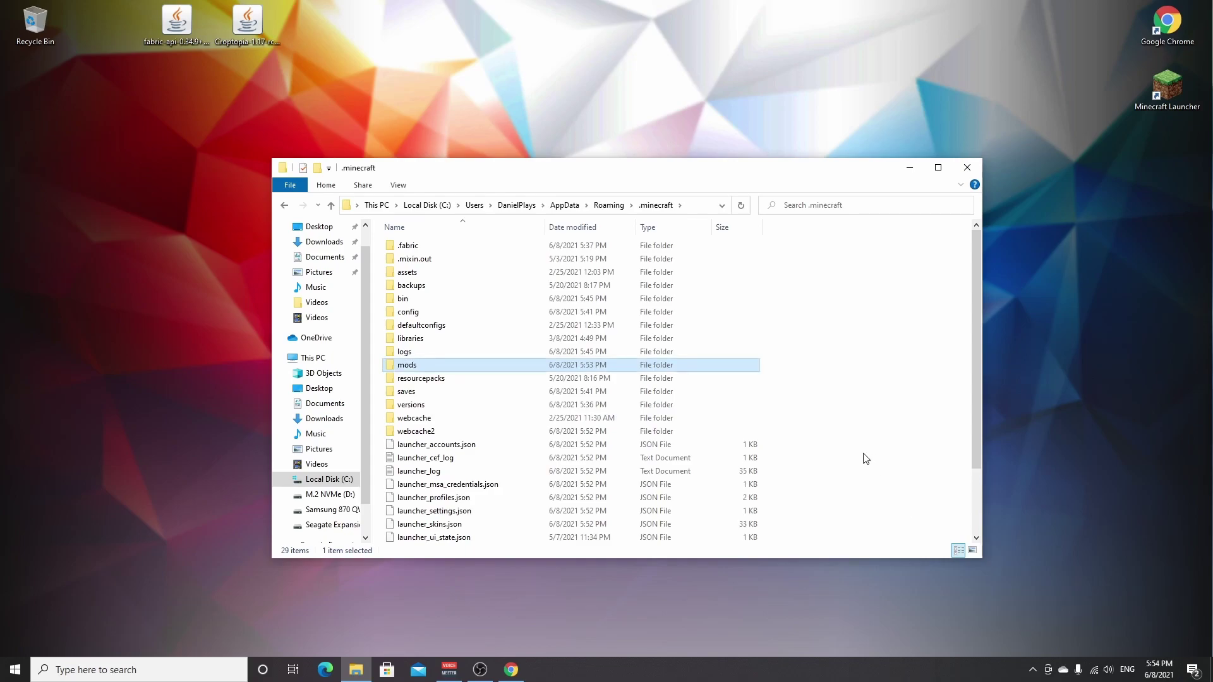
# - Move the Fabric API and Croptopia files from the desktop into the mods folder and close the folder window
pyautogui.doubleClick(437, 369)
pyautogui.moveTo(617, 271); pyautogui.dragTo(719, 248)
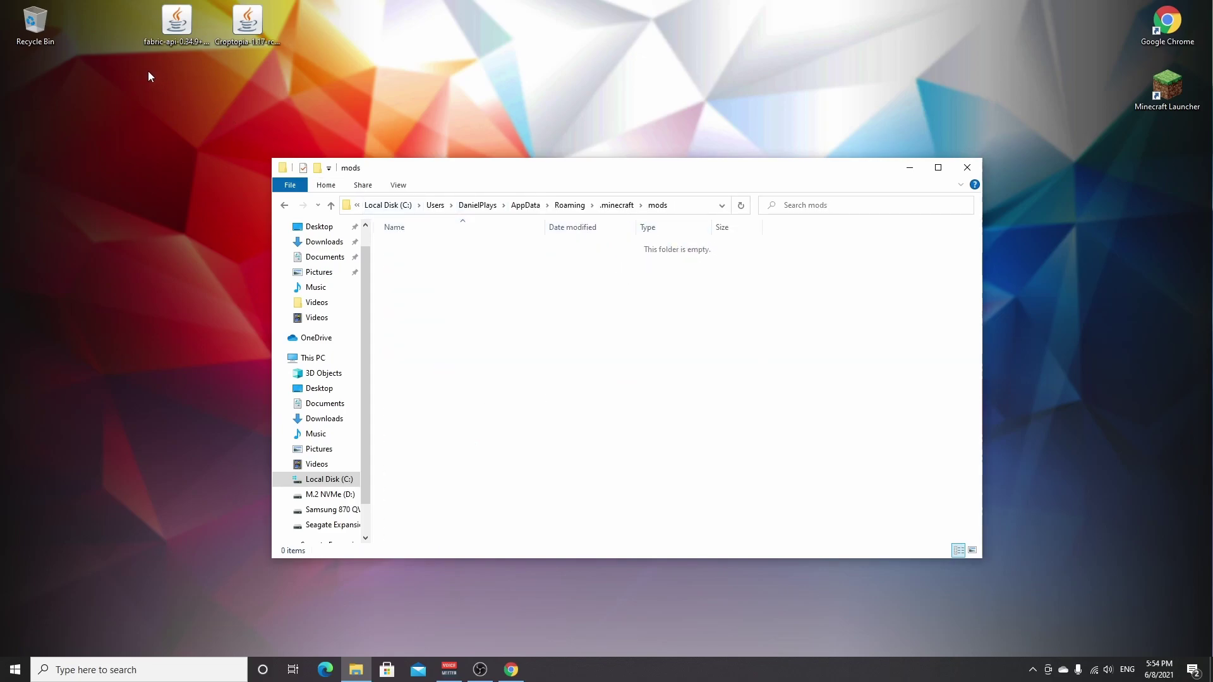
pyautogui.moveTo(148, 71); pyautogui.dragTo(681, 317)
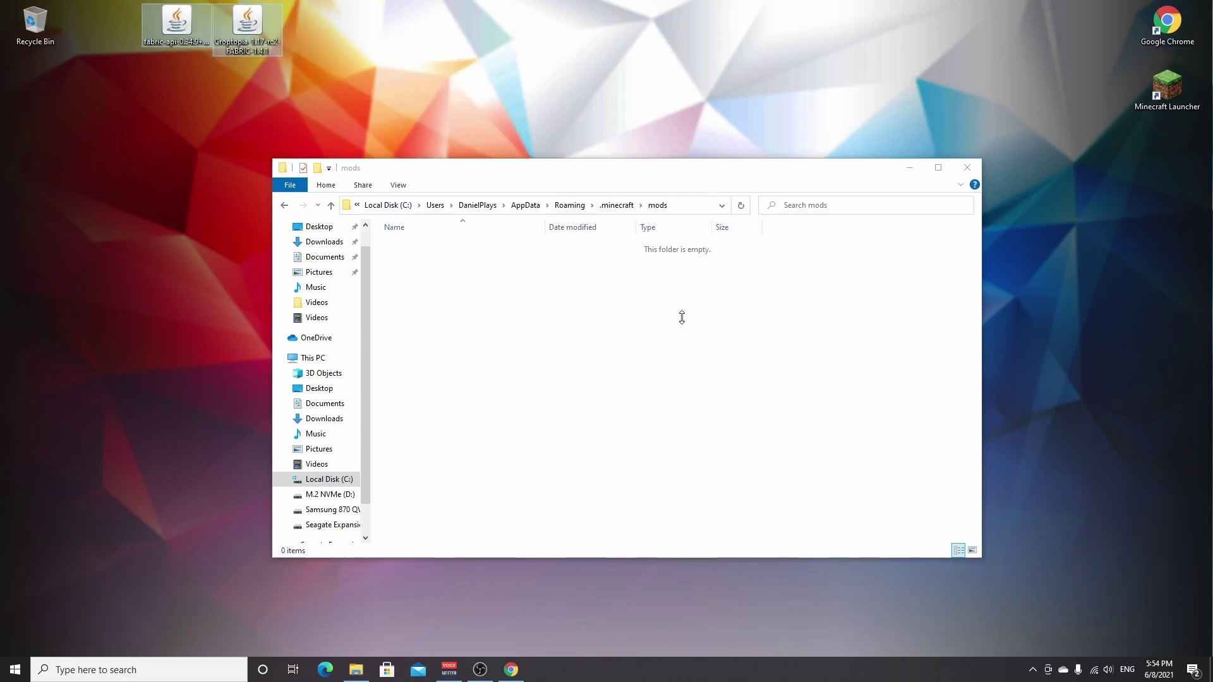
pyautogui.click(645, 315)
pyautogui.click(968, 168)
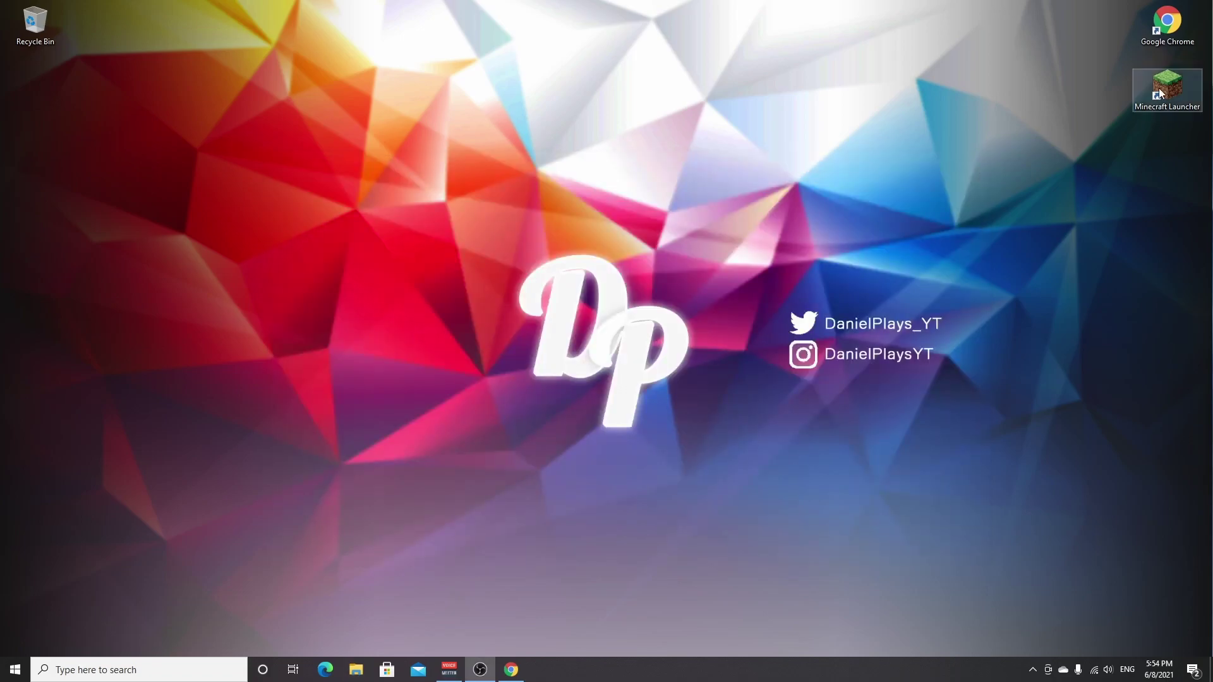
# - Switch to the Minecraft Launcher and open the fabric-loader-1.17 installation for editing with its additional options expanded
pyautogui.doubleClick(1160, 92)
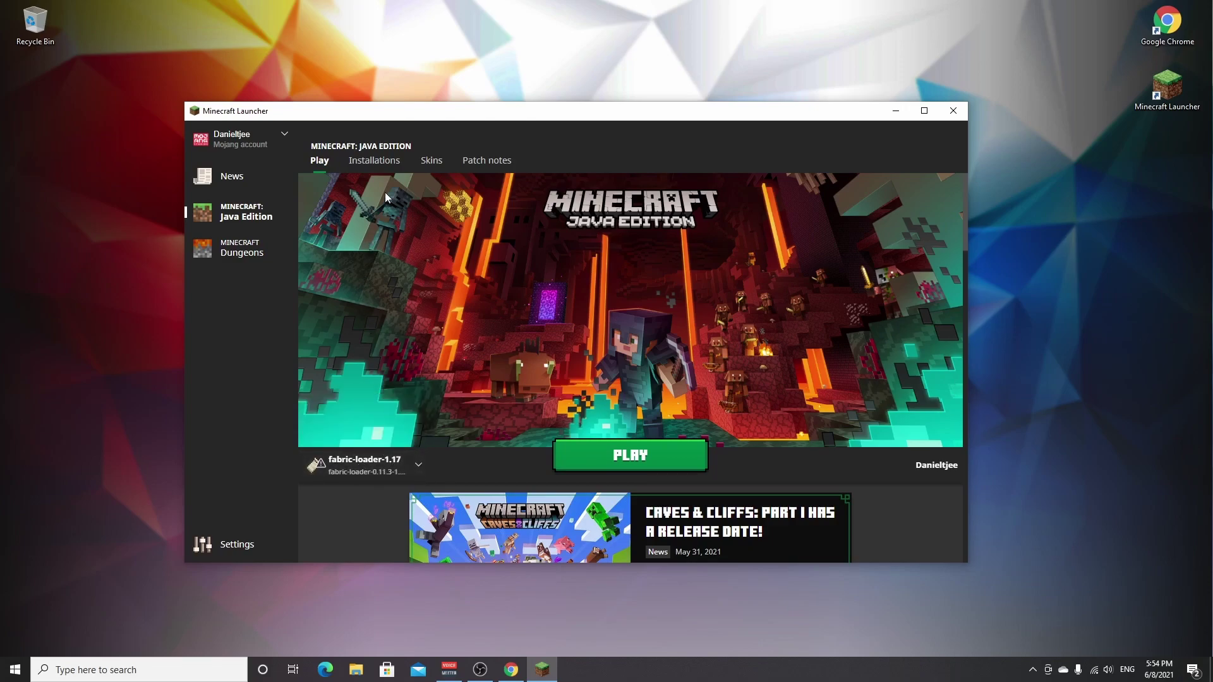
pyautogui.click(368, 162)
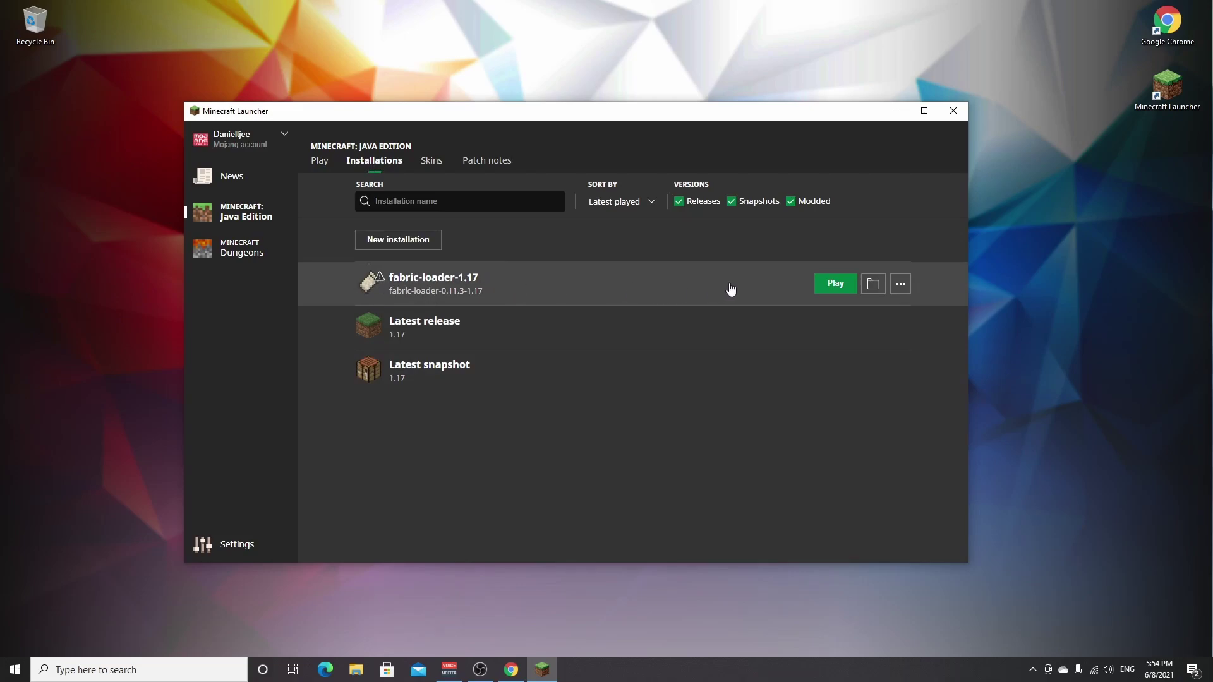
pyautogui.click(902, 287)
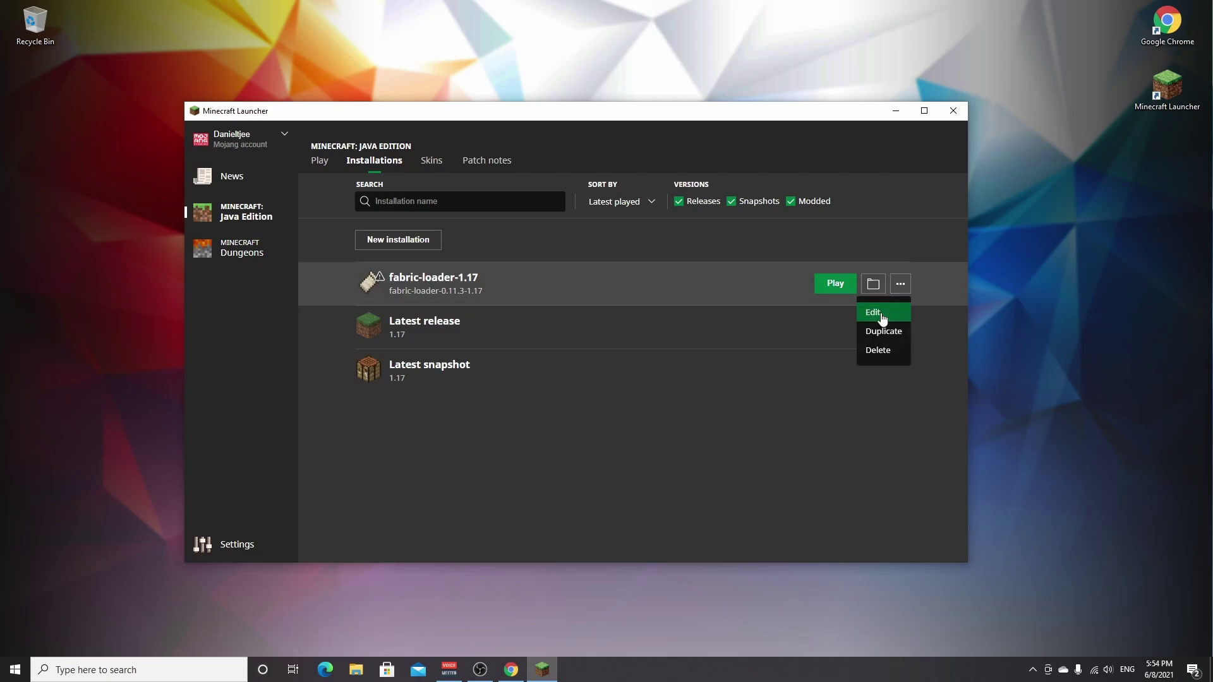
pyautogui.click(885, 319)
pyautogui.click(671, 448)
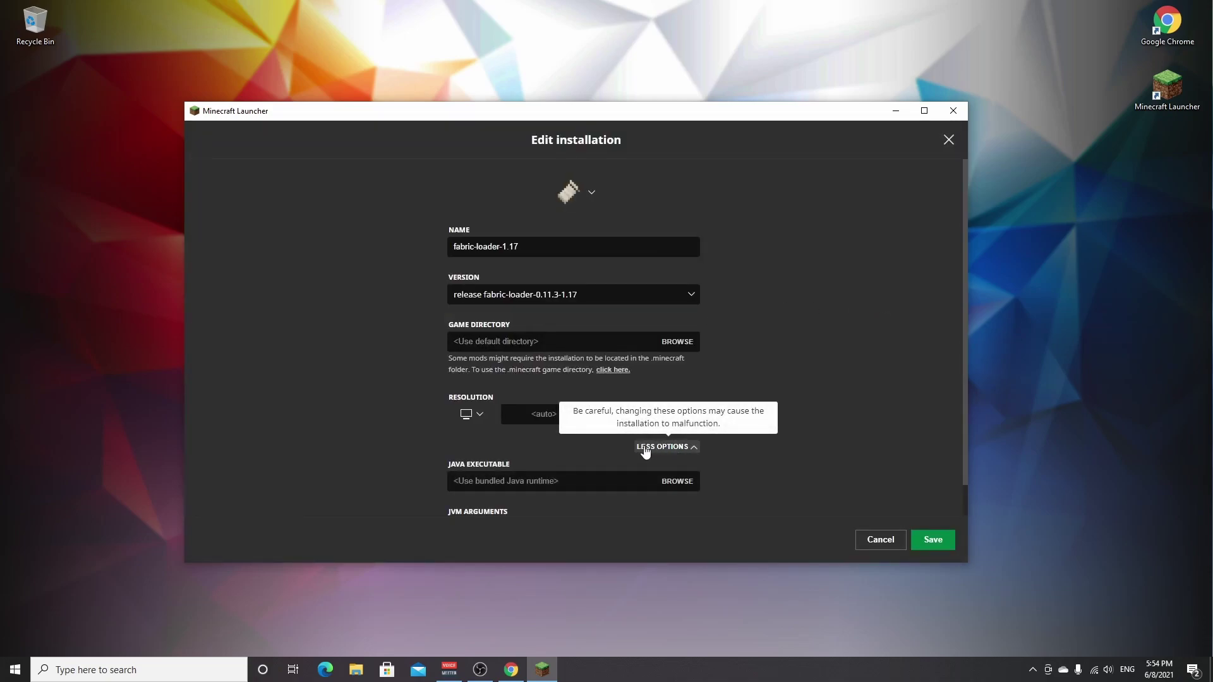
pyautogui.scroll(-1, 717, 449)
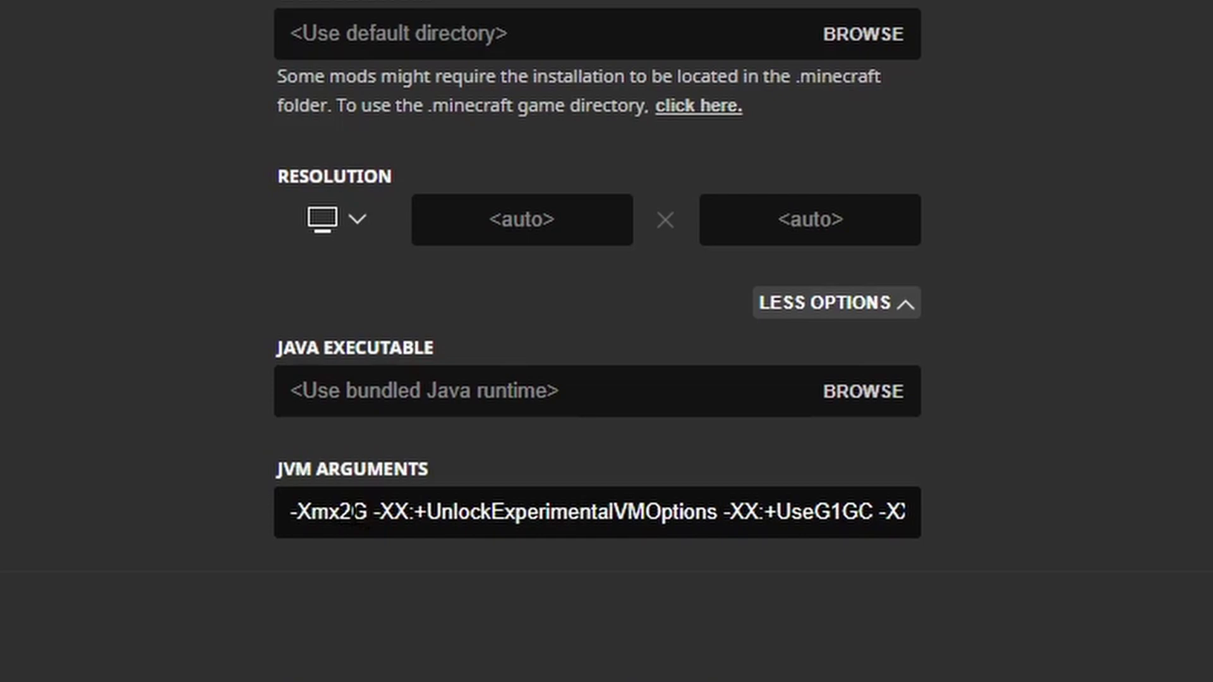
# - Set the maximum memory in the JVM arguments to -Xmx6G and save the installation
pyautogui.click(352, 512)
pyautogui.hotkey('shift', 'Left')
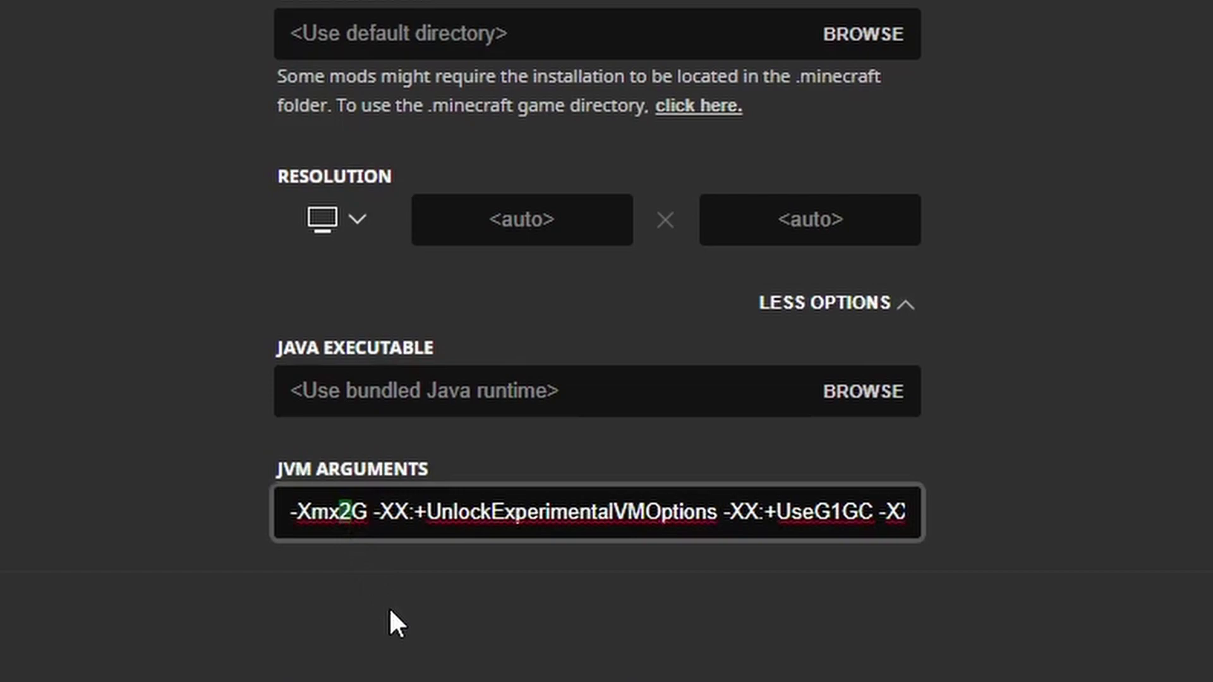
pyautogui.write('4')
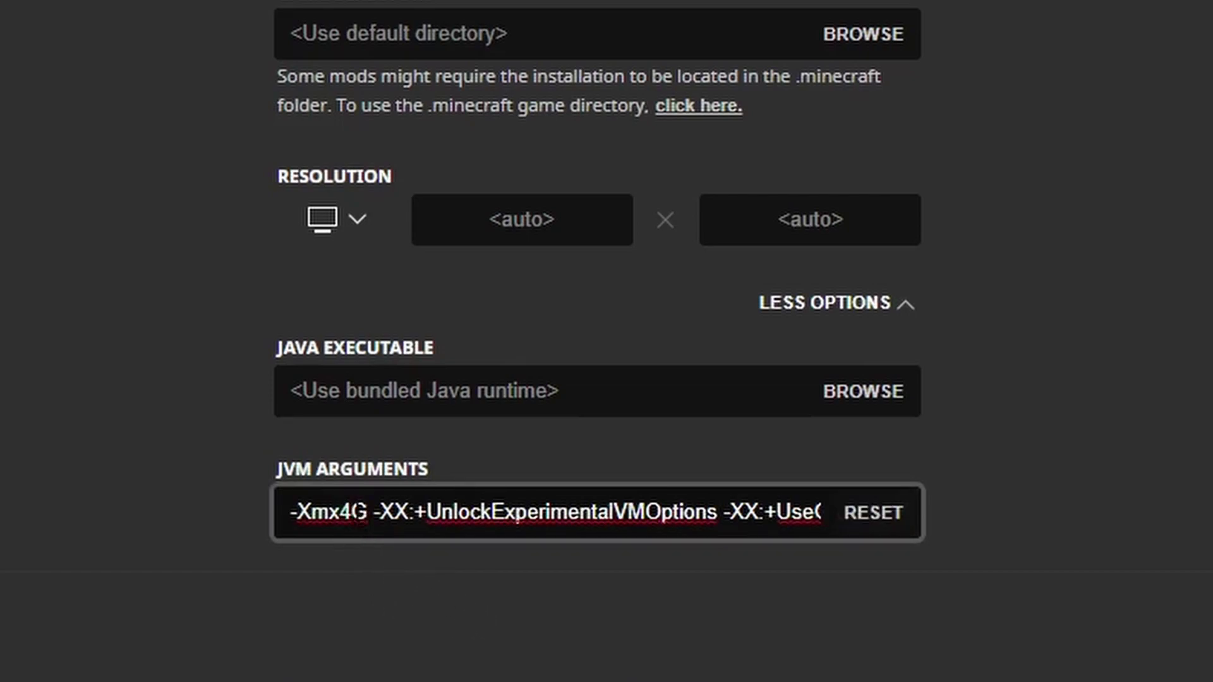
pyautogui.moveTo(355, 512); pyautogui.dragTo(342, 512)
pyautogui.write('6')
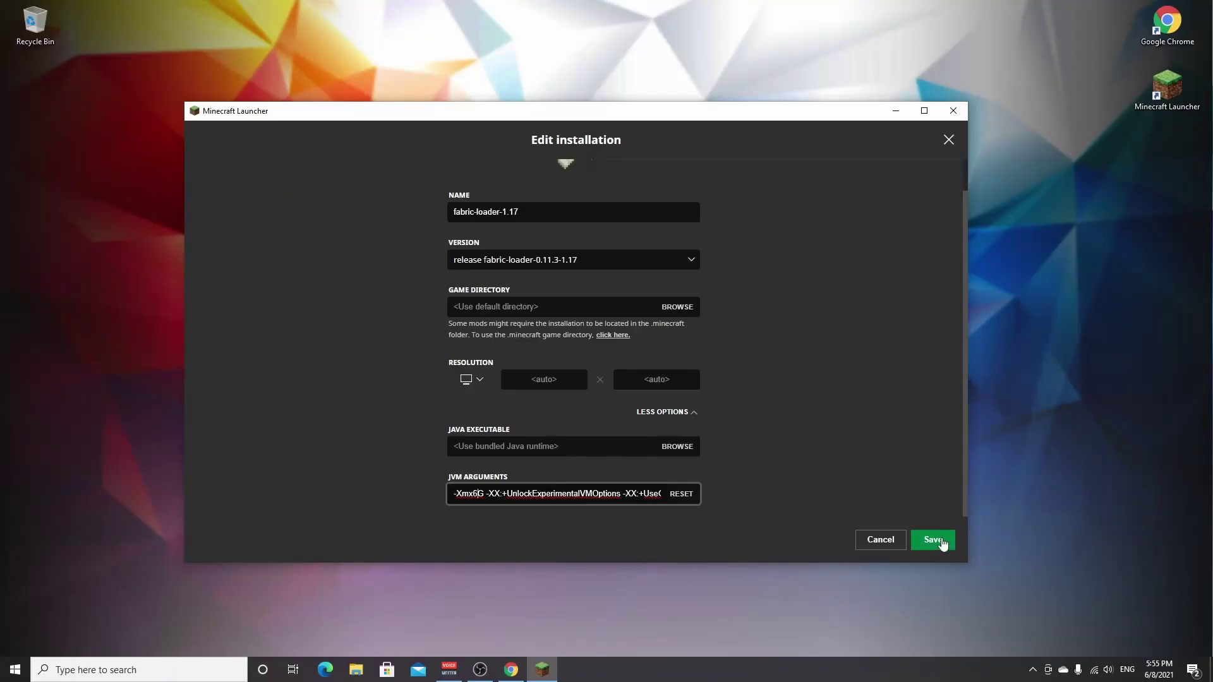
pyautogui.click(931, 543)
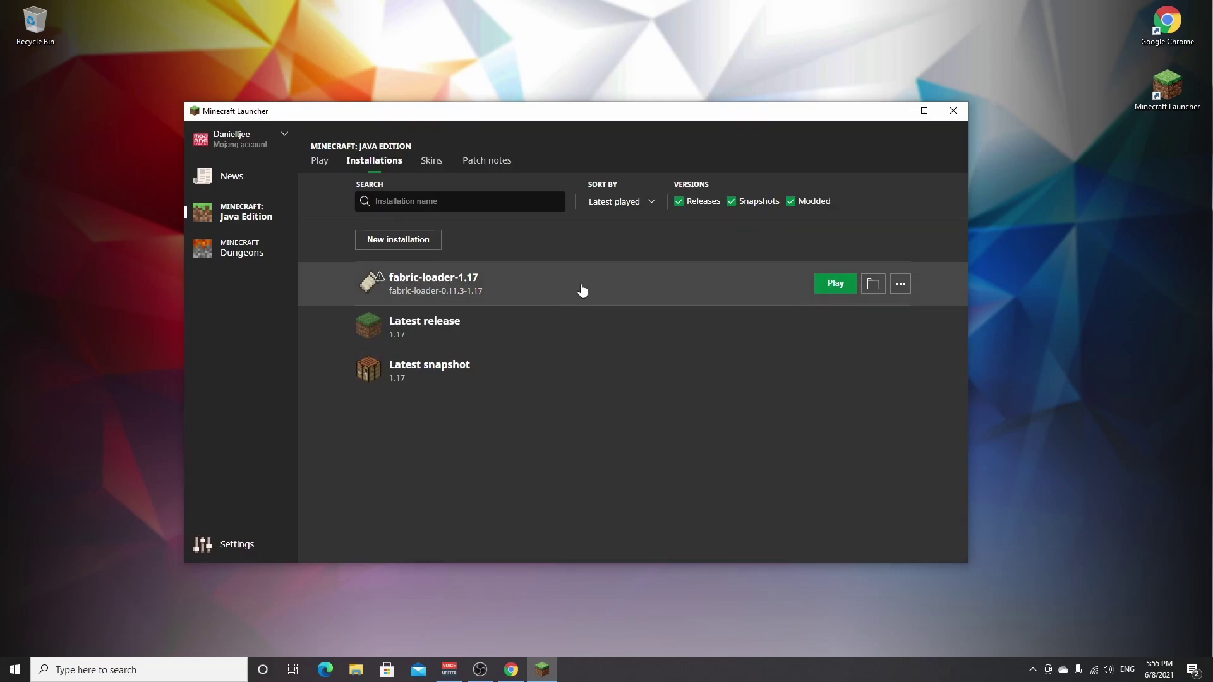
# - Launch the fabric-loader-1.17 installation, accept the modded-installation risks without further warnings, and enlarge the game window
pyautogui.click(318, 161)
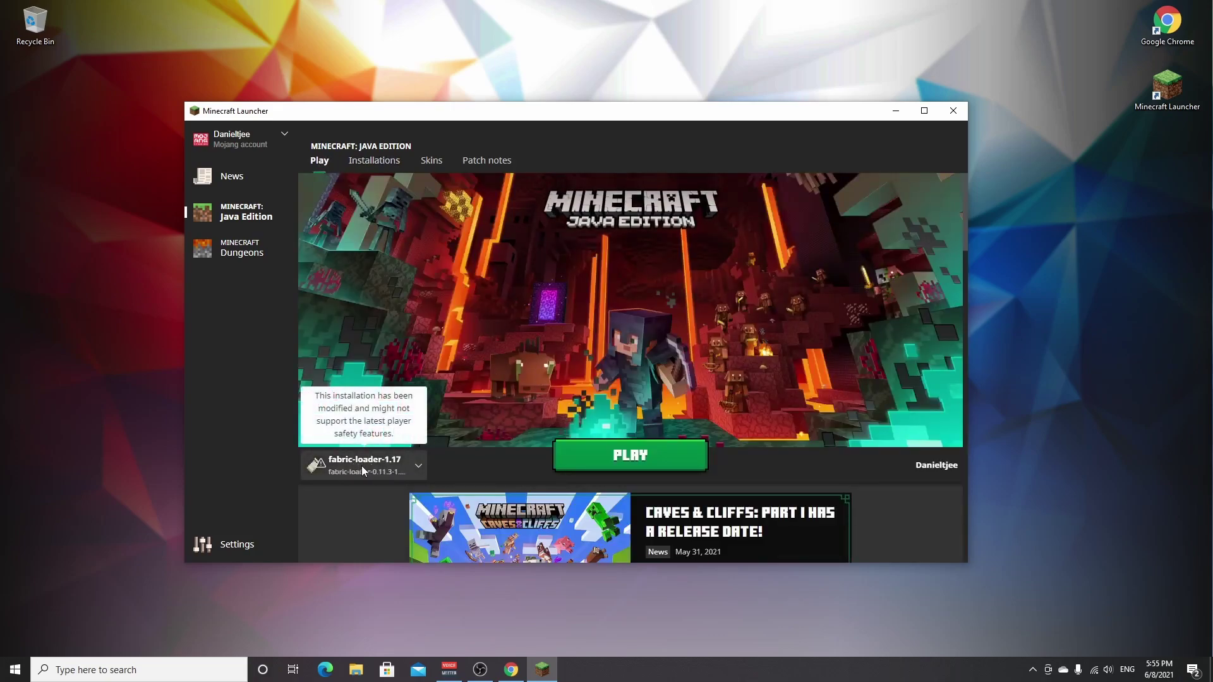
pyautogui.click(630, 456)
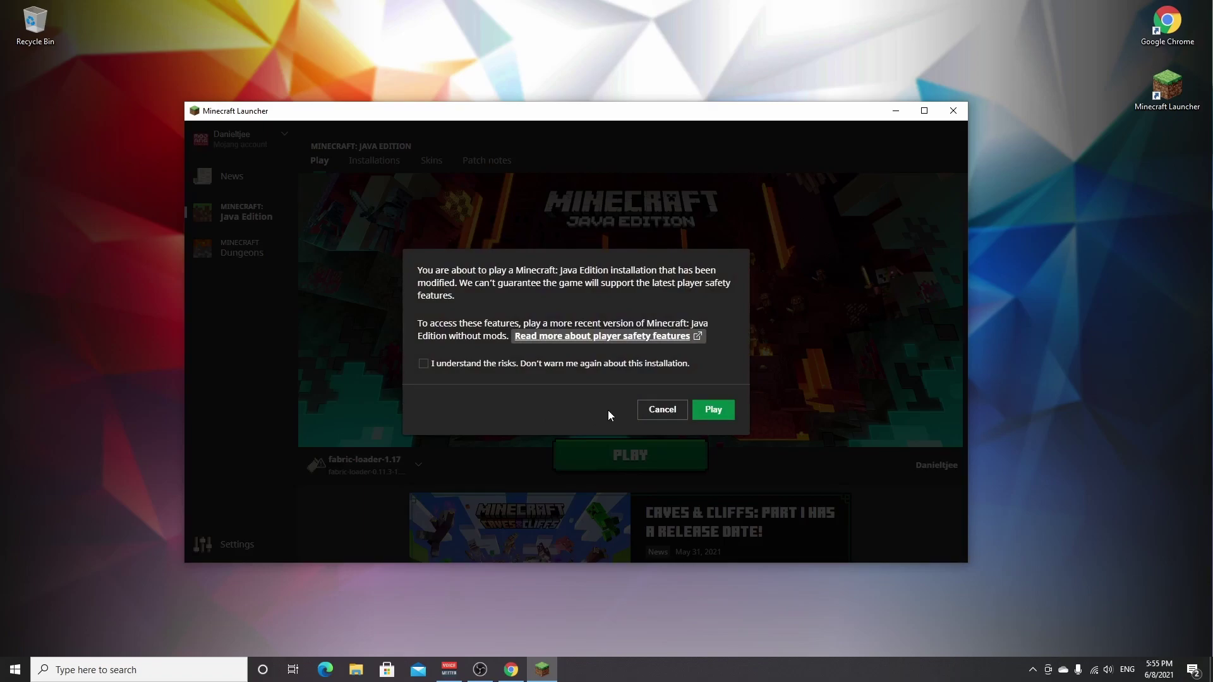
pyautogui.click(421, 365)
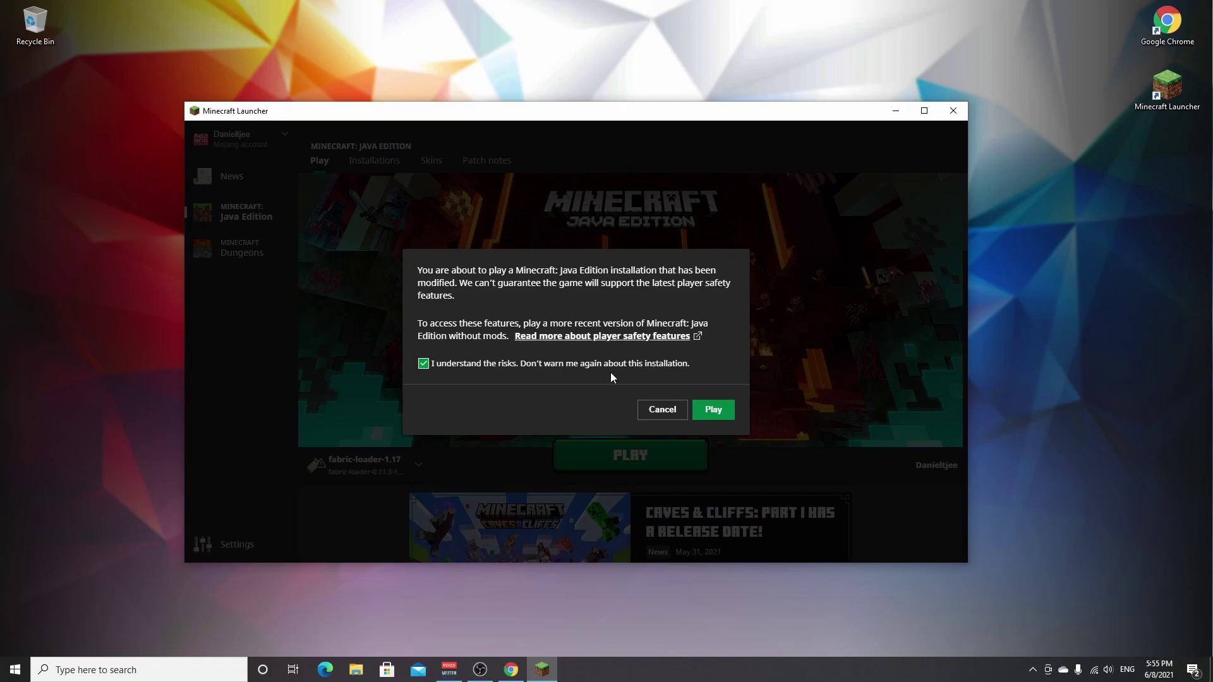
pyautogui.click(713, 411)
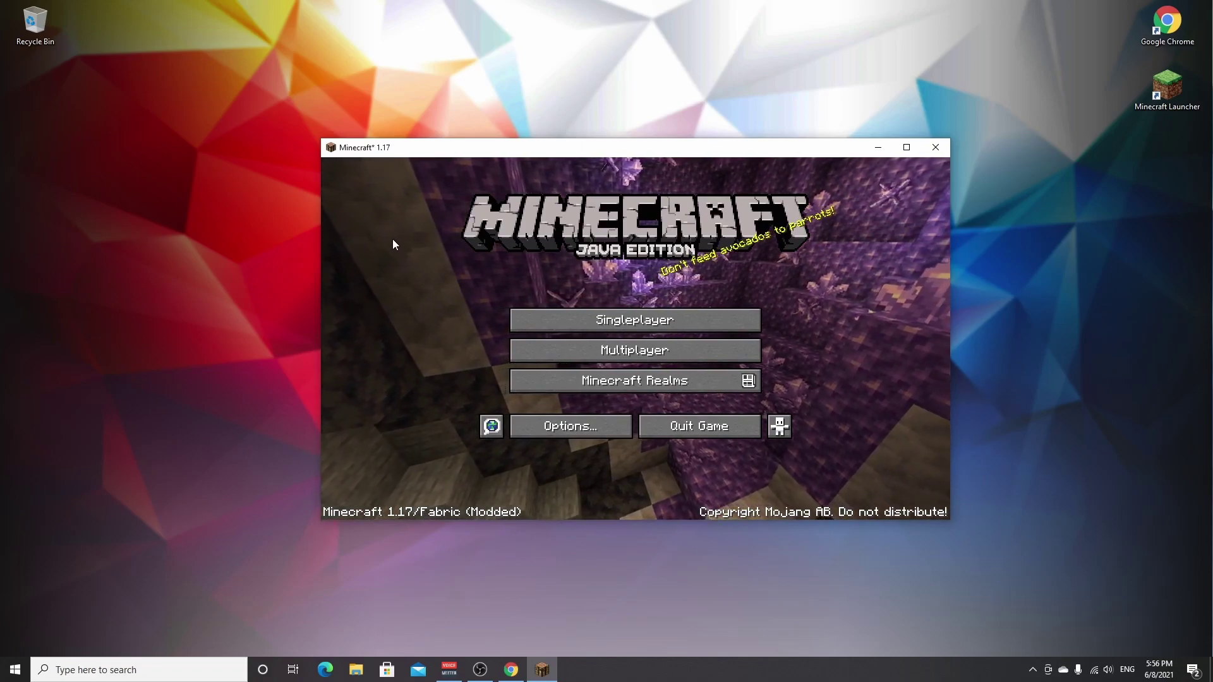
pyautogui.moveTo(316, 136); pyautogui.dragTo(108, 10)
pyautogui.moveTo(243, 24); pyautogui.dragTo(340, 93)
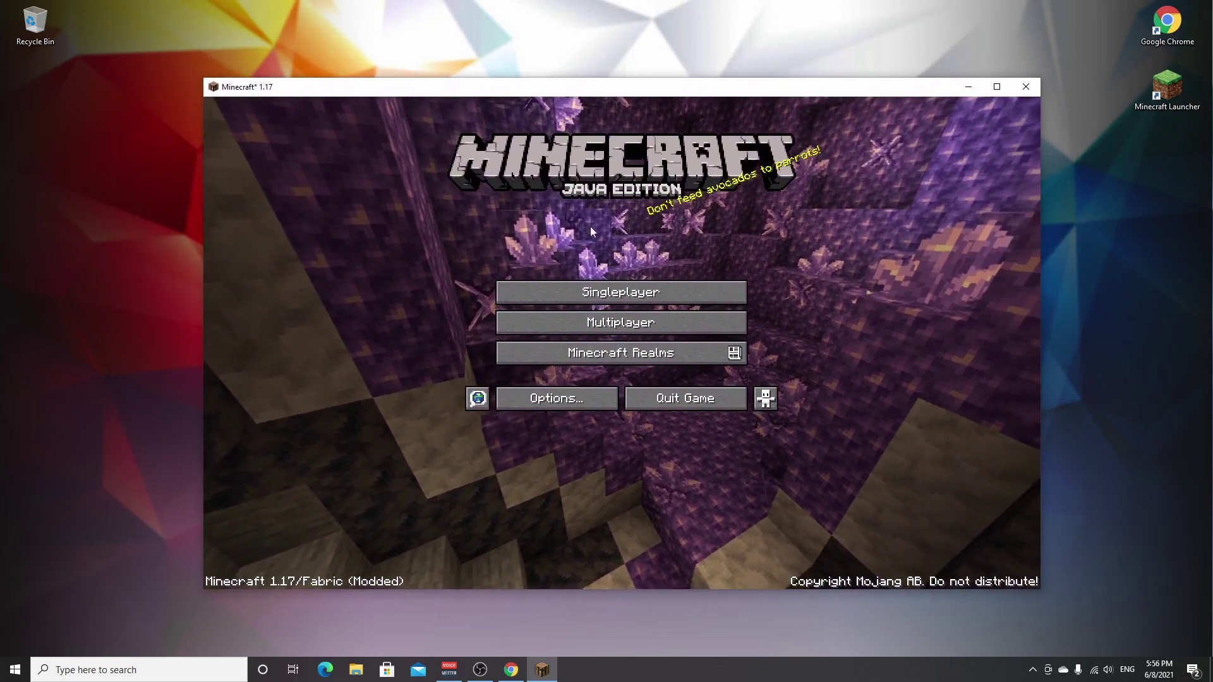
# - Create a singleplayer world named "New World 1.17" in Creative game mode
pyautogui.click(621, 294)
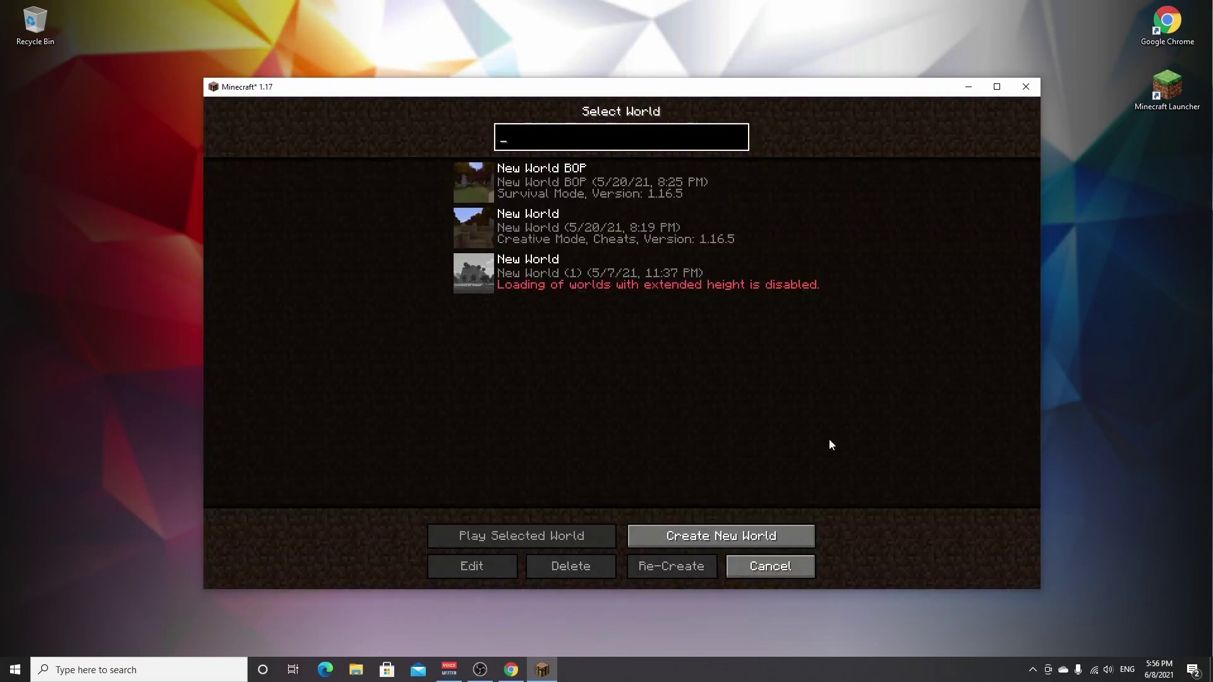
pyautogui.click(720, 537)
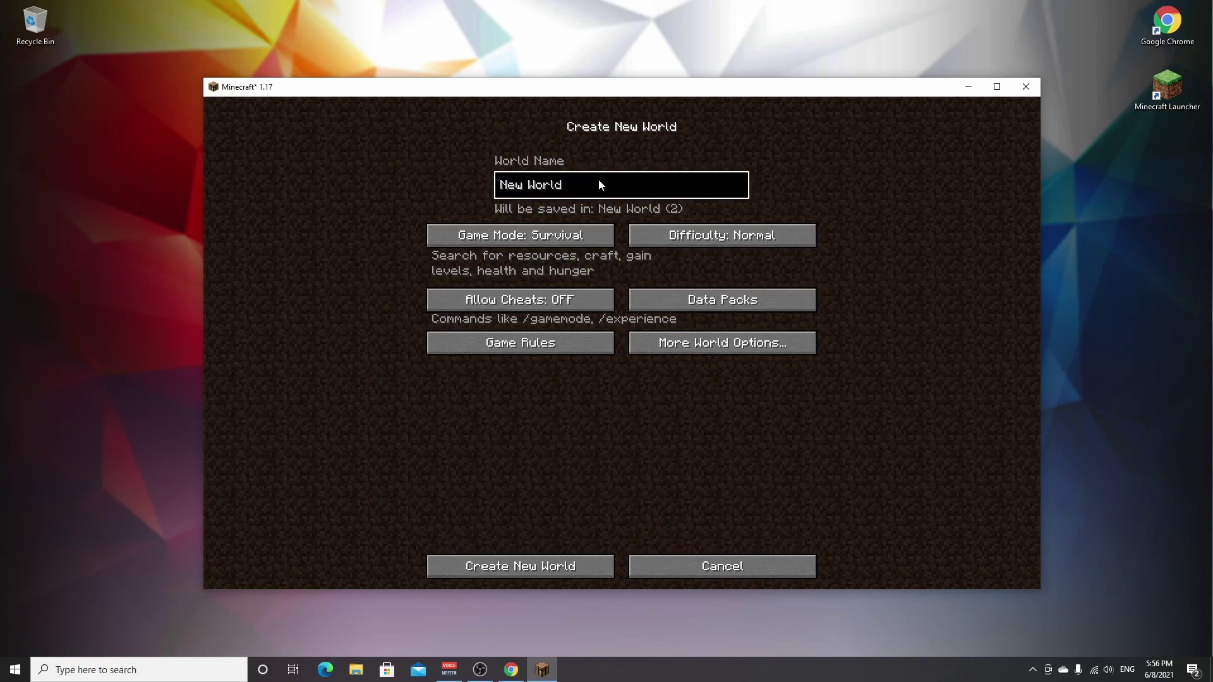
pyautogui.write('1.17')
pyautogui.click(528, 237)
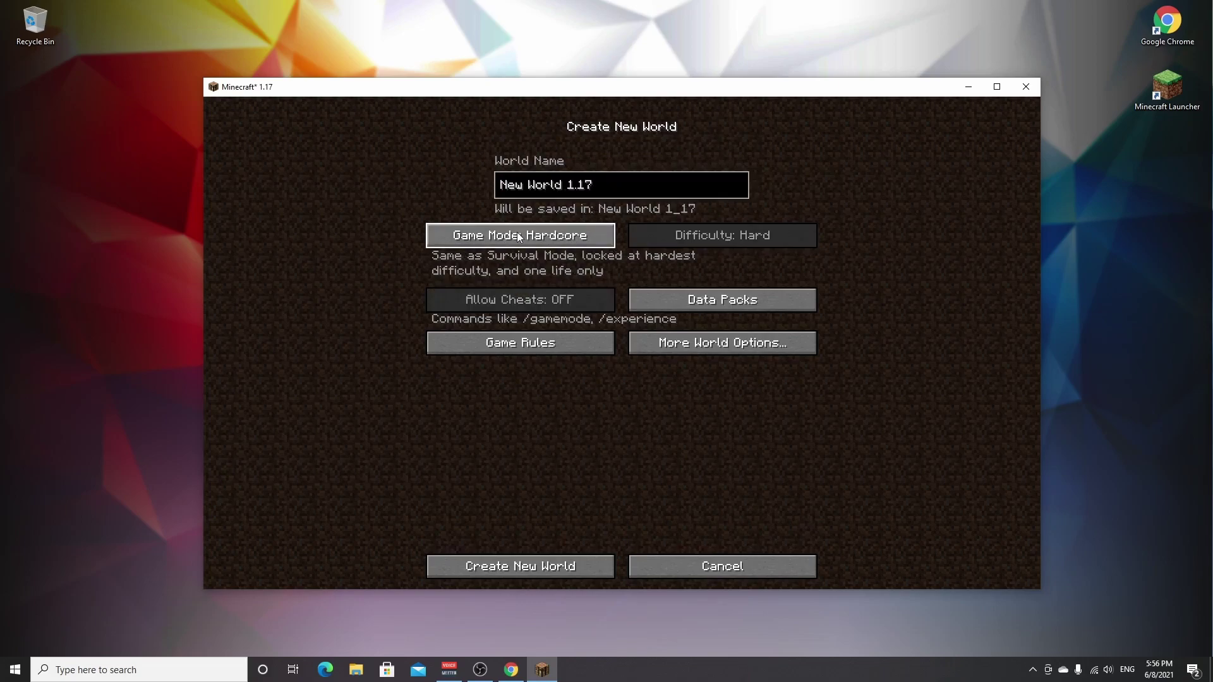
pyautogui.click(517, 233)
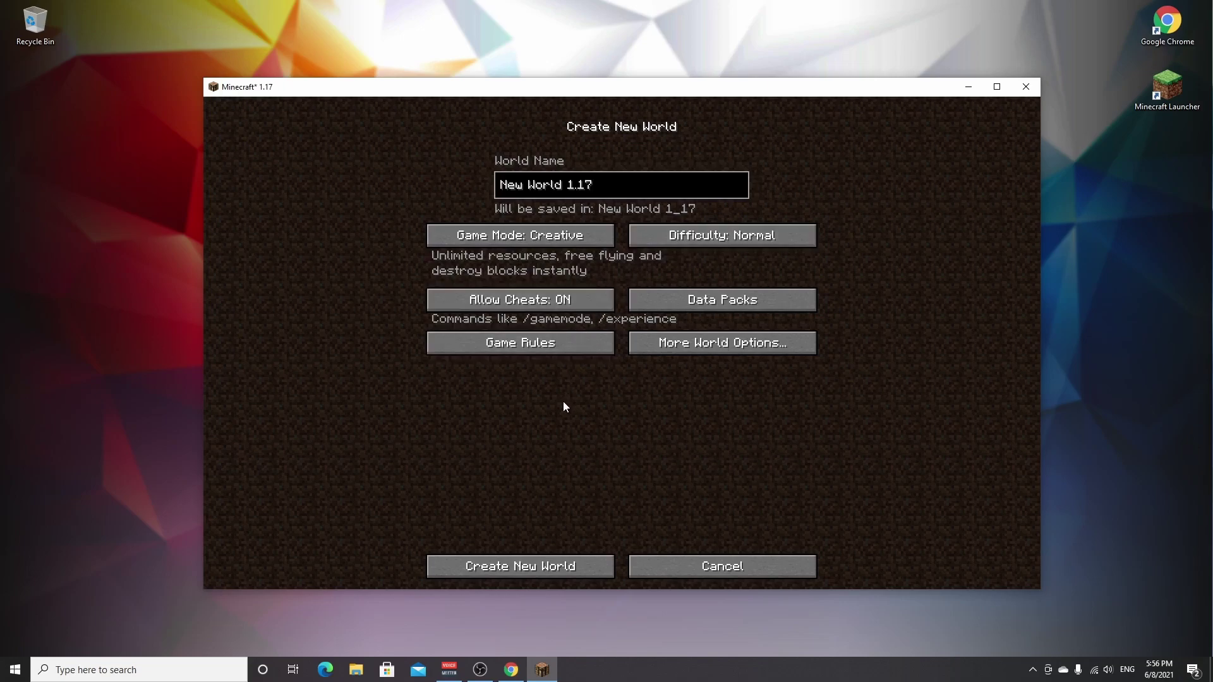
pyautogui.click(521, 570)
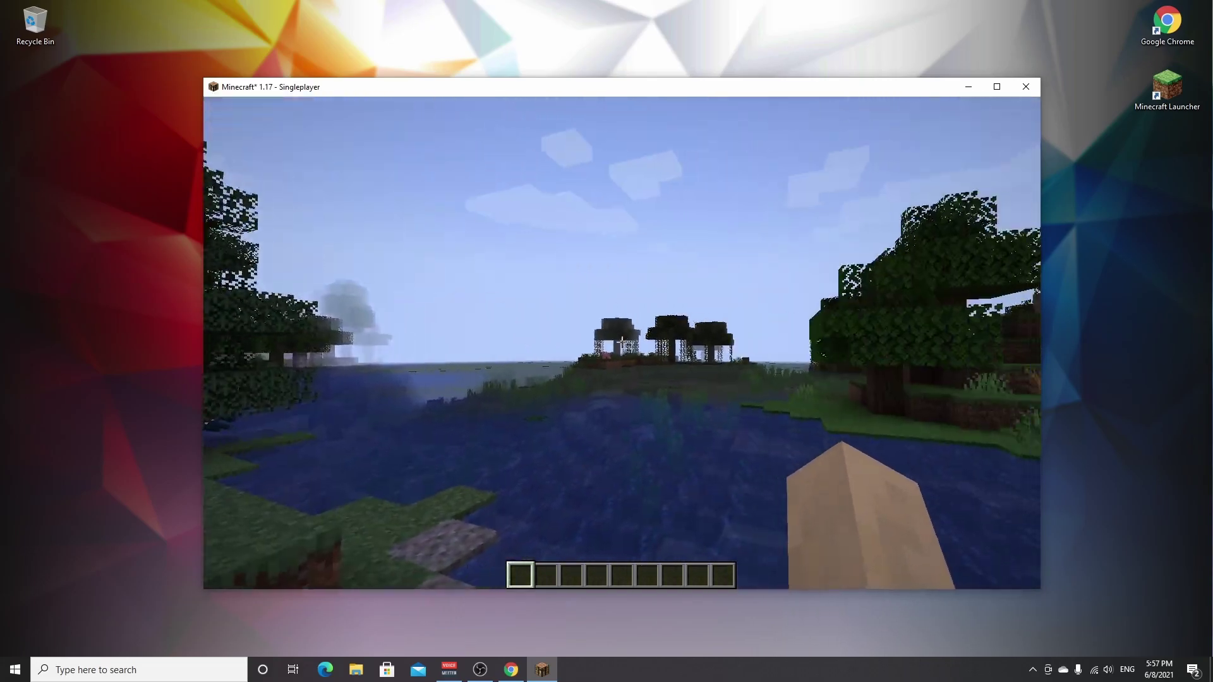
# - Open the creative inventory and look through the Building Blocks and Croptopia items
pyautogui.press('e')
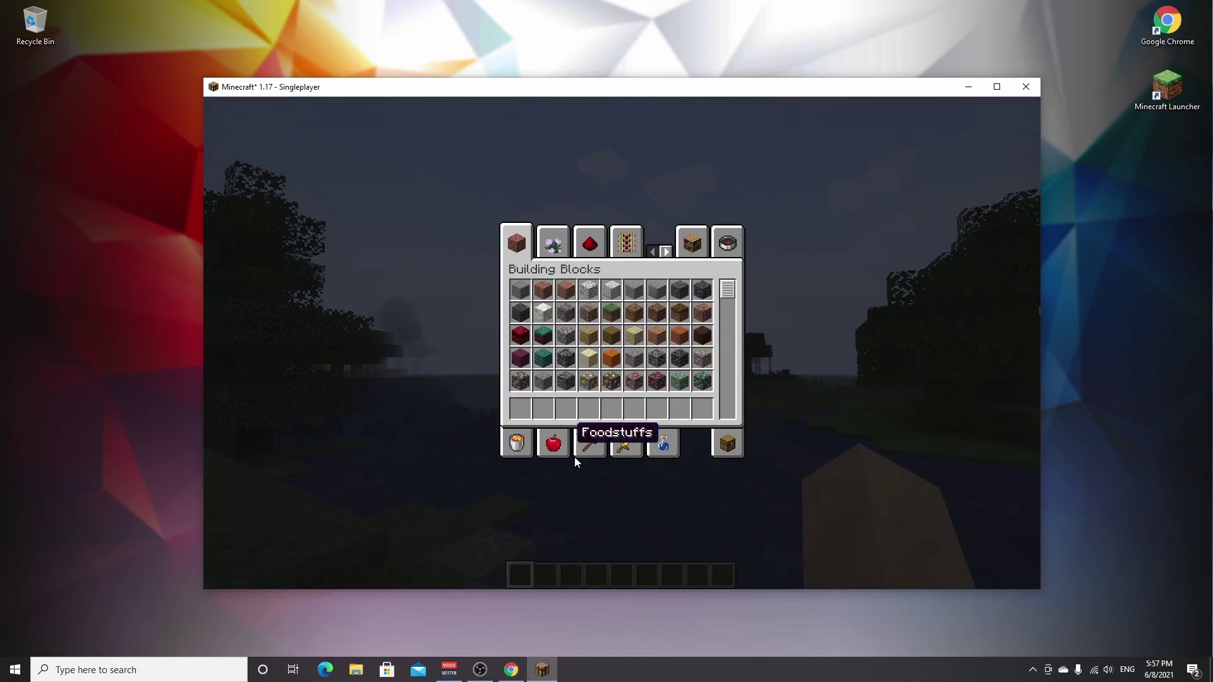
pyautogui.click(588, 445)
pyautogui.click(516, 244)
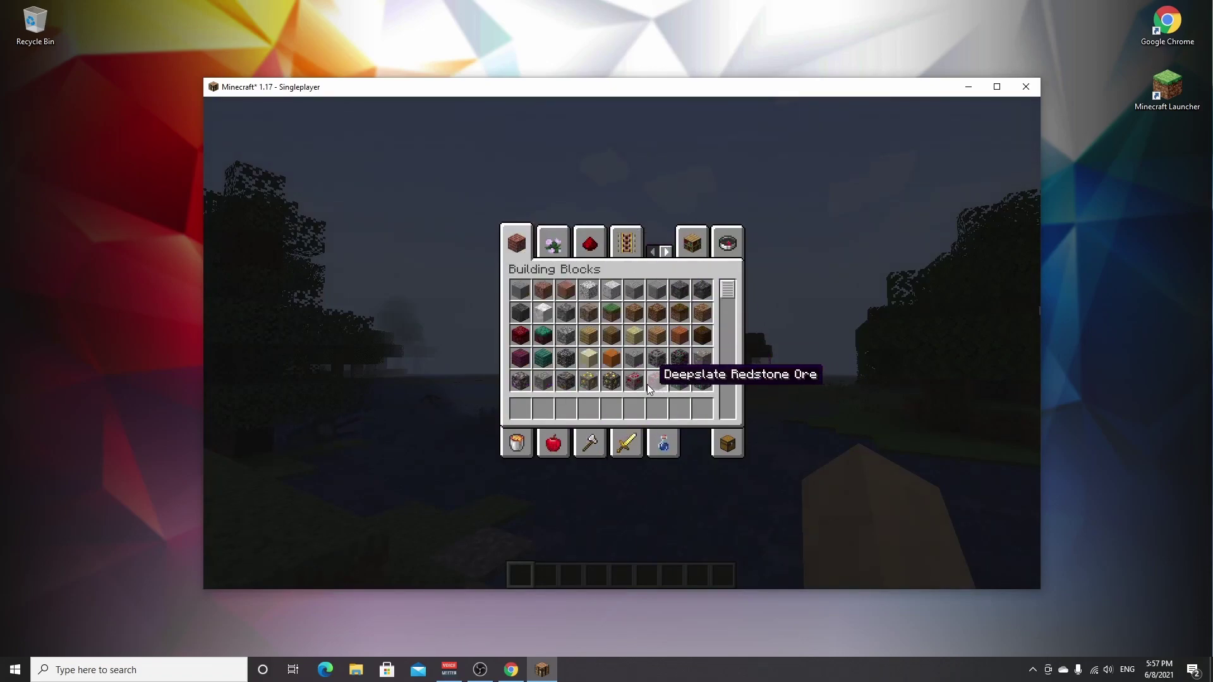
pyautogui.moveTo(727, 289)
pyautogui.mouseDown()
pyautogui.moveTo(733, 420)
pyautogui.moveTo(718, 307)
pyautogui.mouseUp()
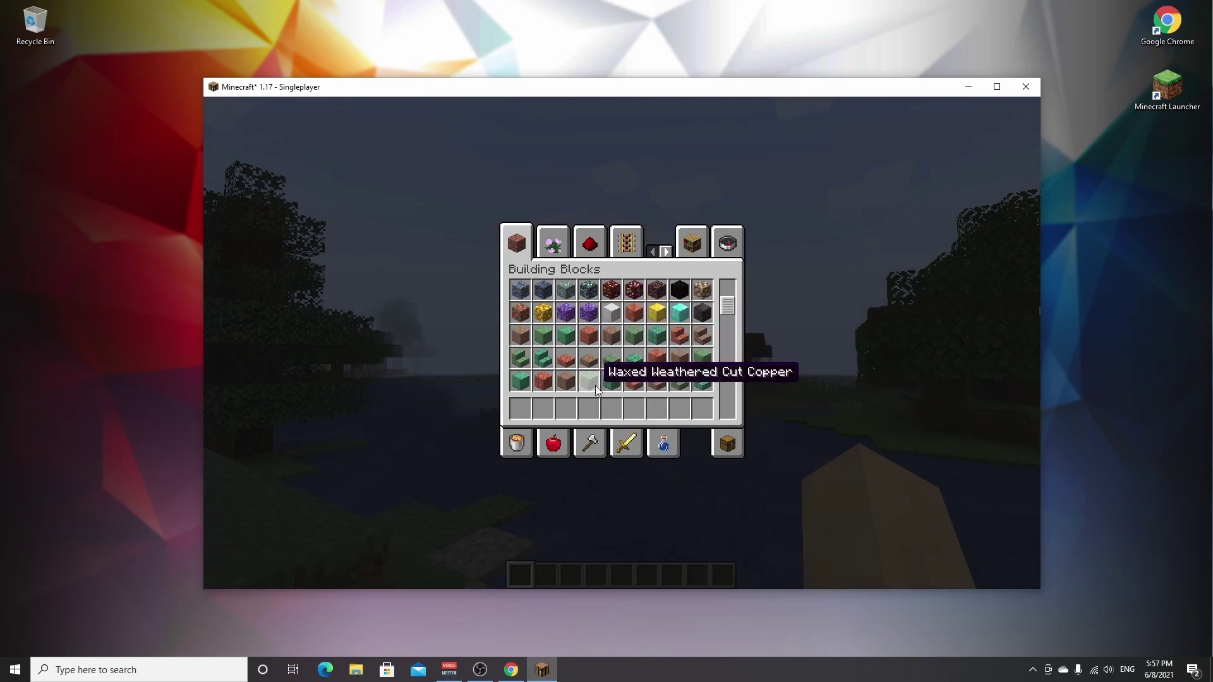
pyautogui.click(665, 254)
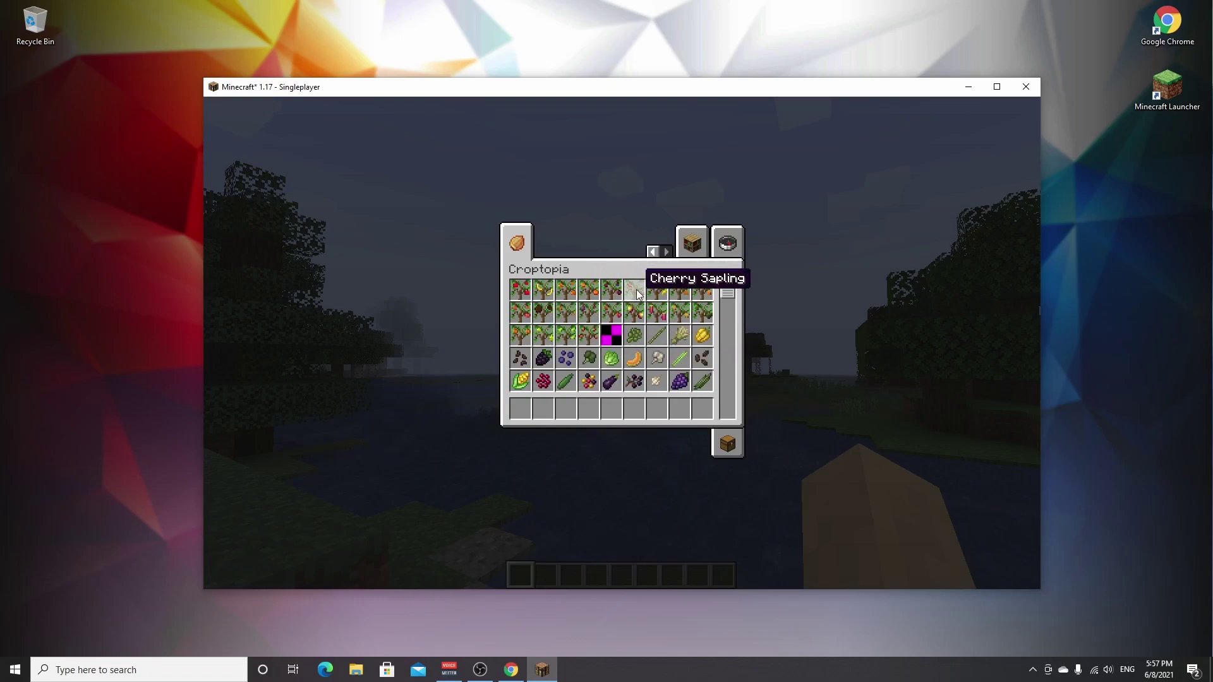
pyautogui.moveTo(732, 290)
pyautogui.mouseDown()
pyautogui.moveTo(725, 412)
pyautogui.moveTo(729, 289)
pyautogui.mouseUp()
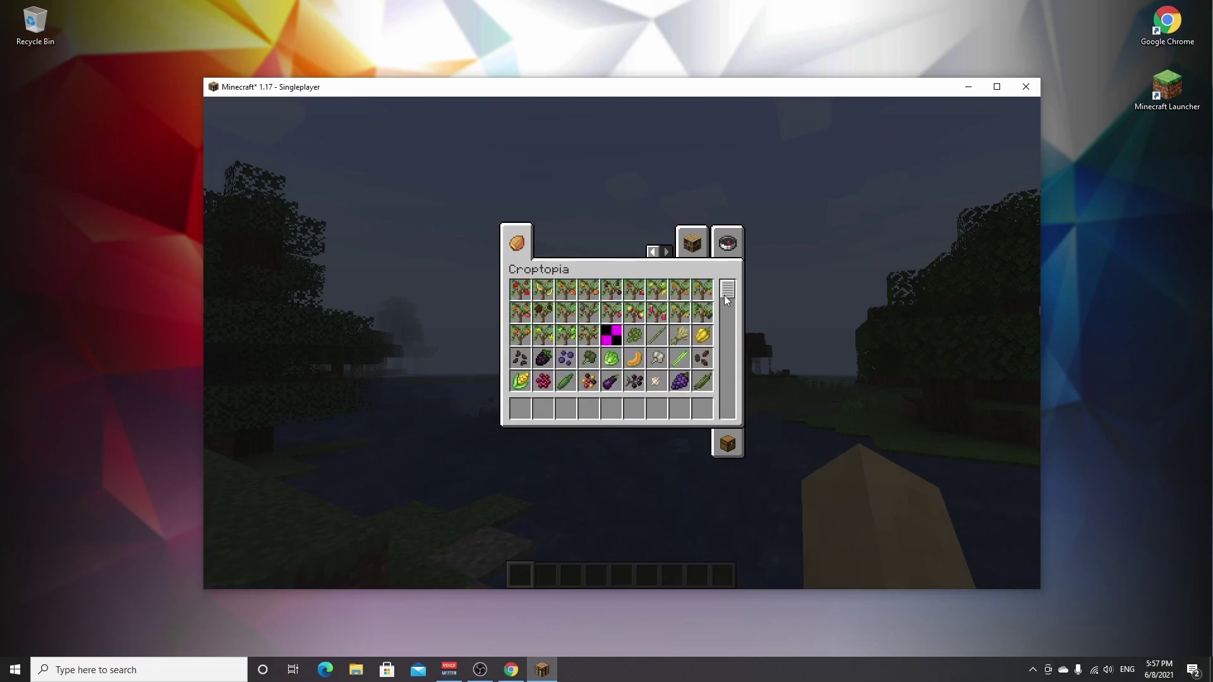